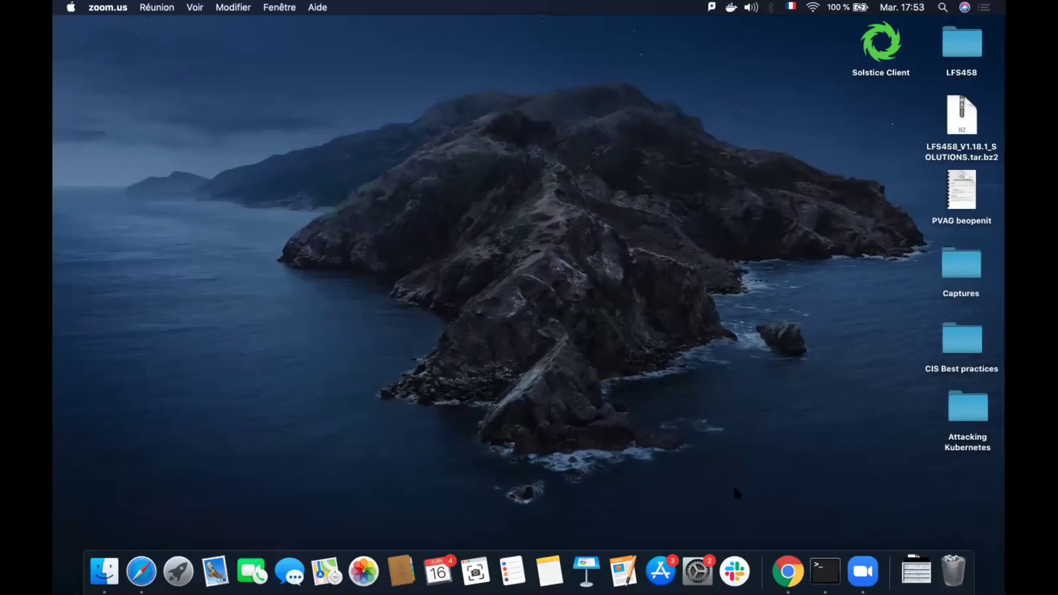
Switch to the Kubernetes Dashboard login page in Safari and sign in by pasting the bearer token into the token field
key("ctrl+Right")
key("ctrl+Right")
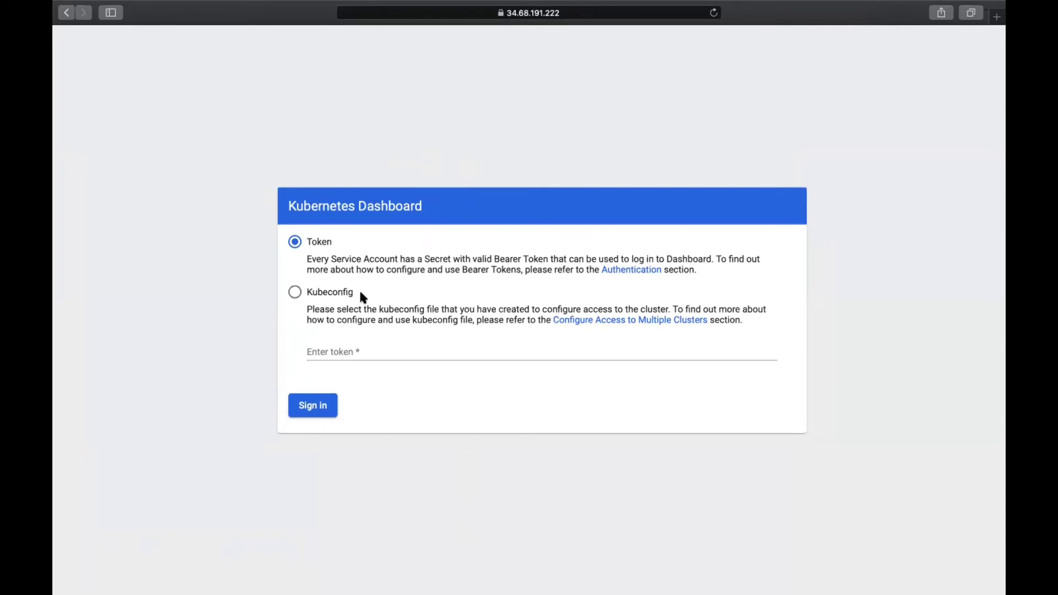
left_click(381, 351)
key("super+v")
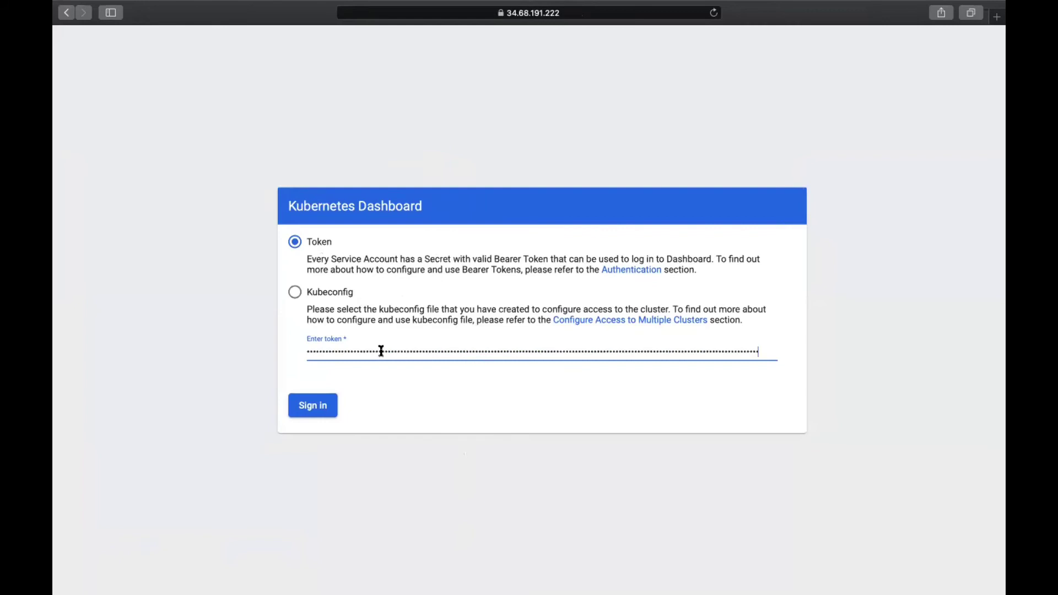
left_click(393, 382)
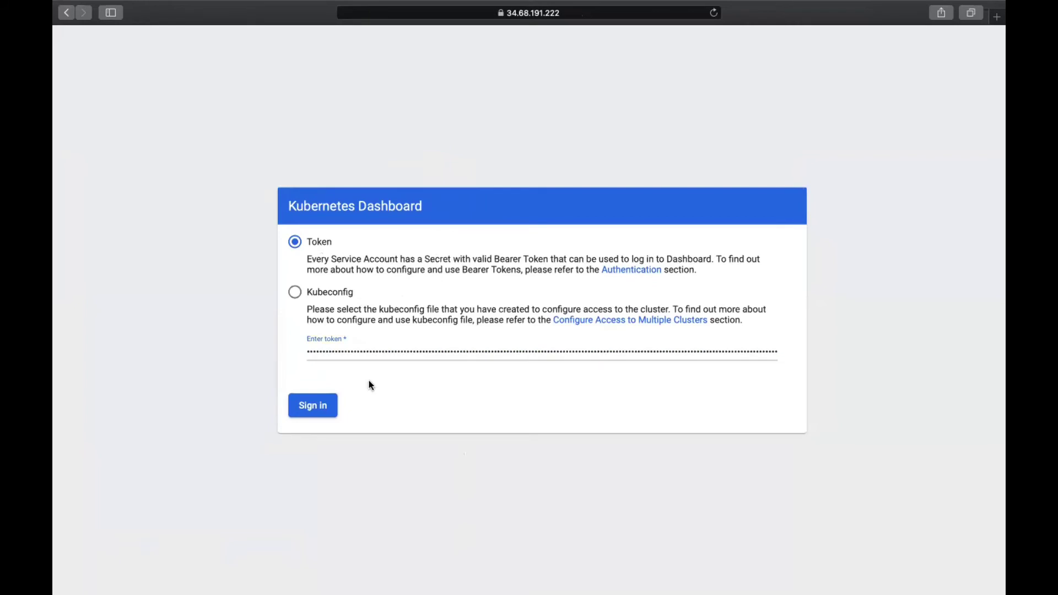
left_click(326, 408)
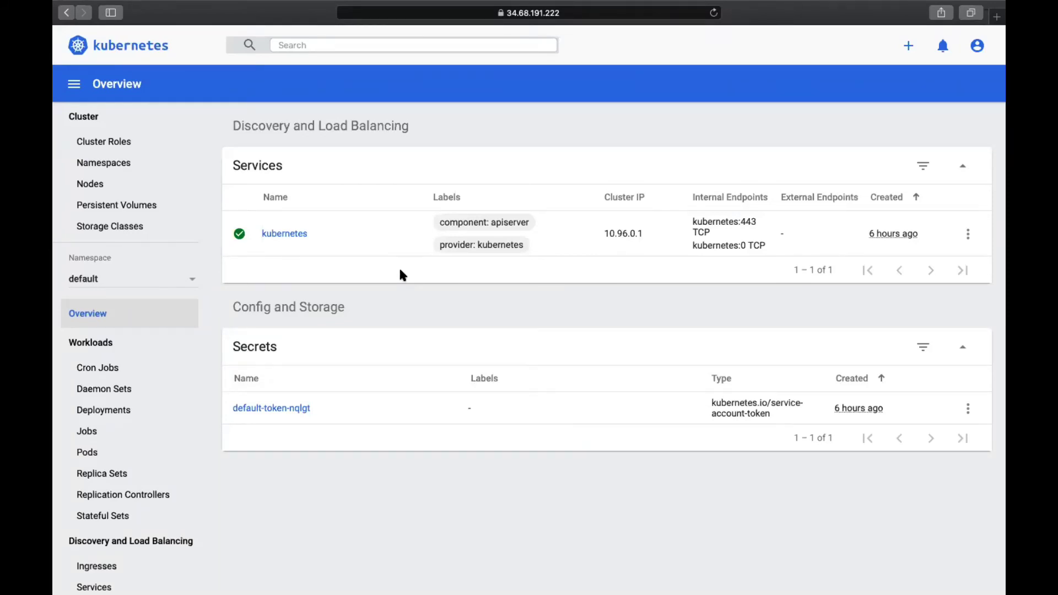
Examine the cluster's roles, namespaces and nodes
left_click(133, 147)
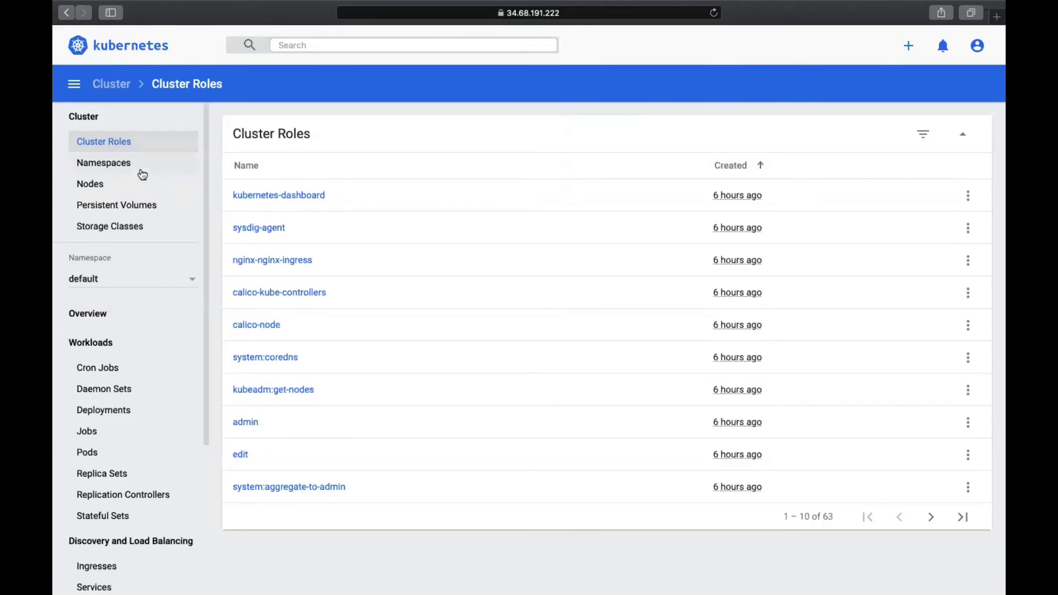
left_click(130, 168)
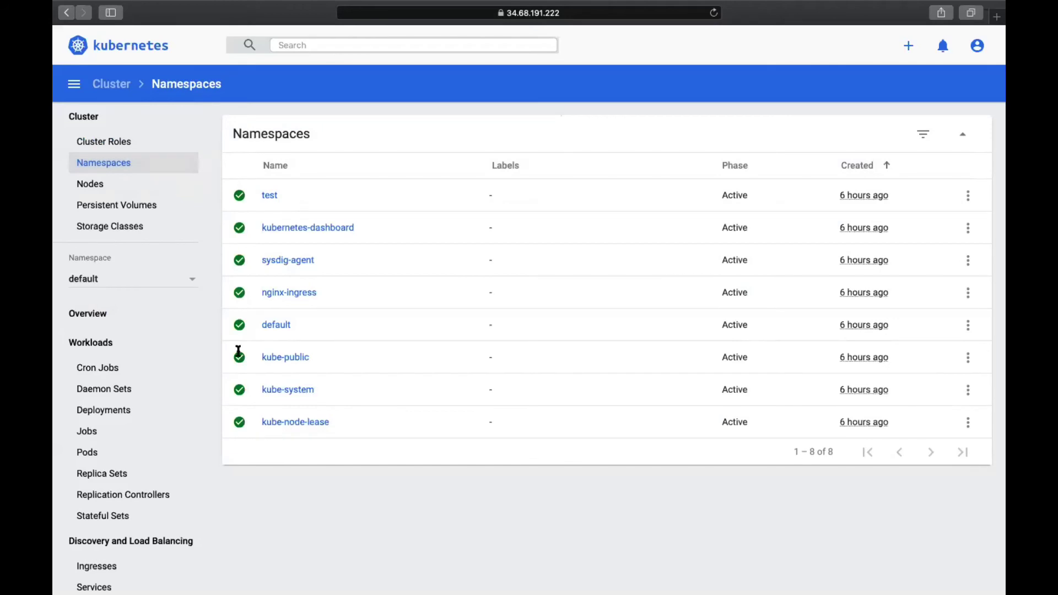
left_click(117, 188)
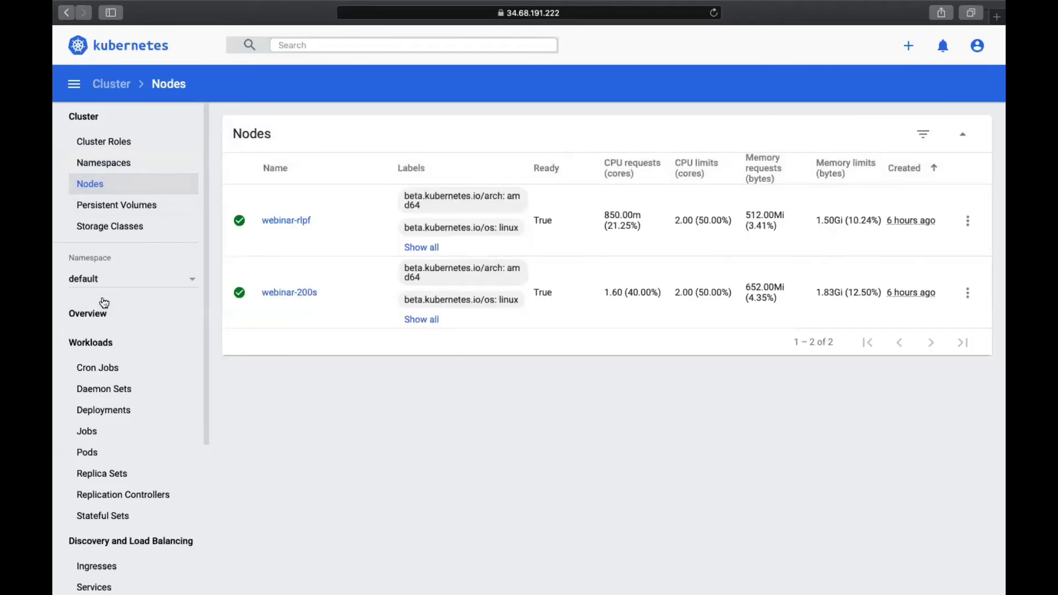
Check the deployments in the default namespace and open the page for creating a new resource from YAML or JSON input
scroll(92, 352, "down", 3)
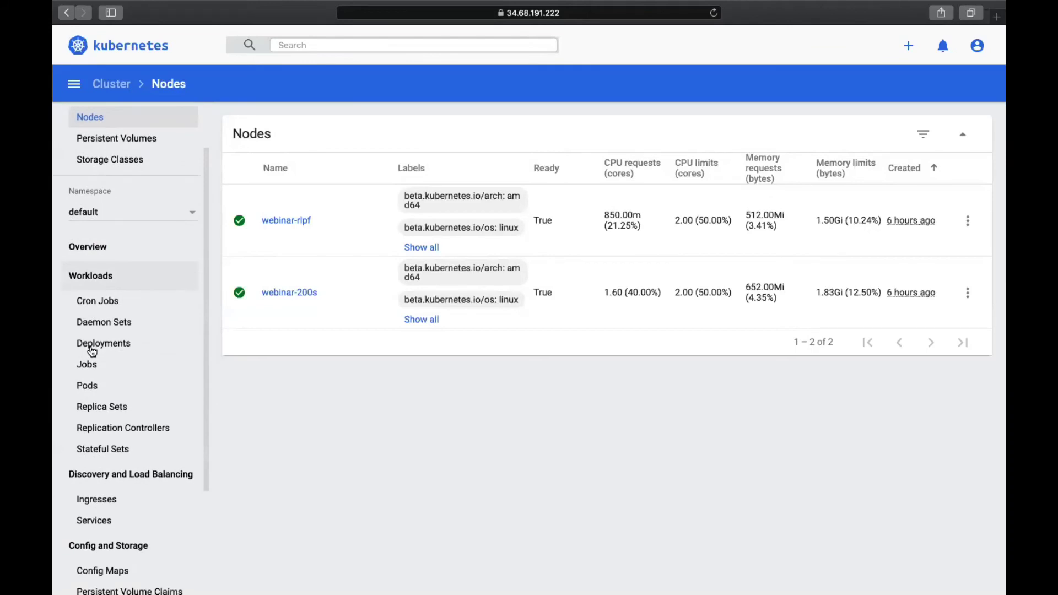
left_click(124, 344)
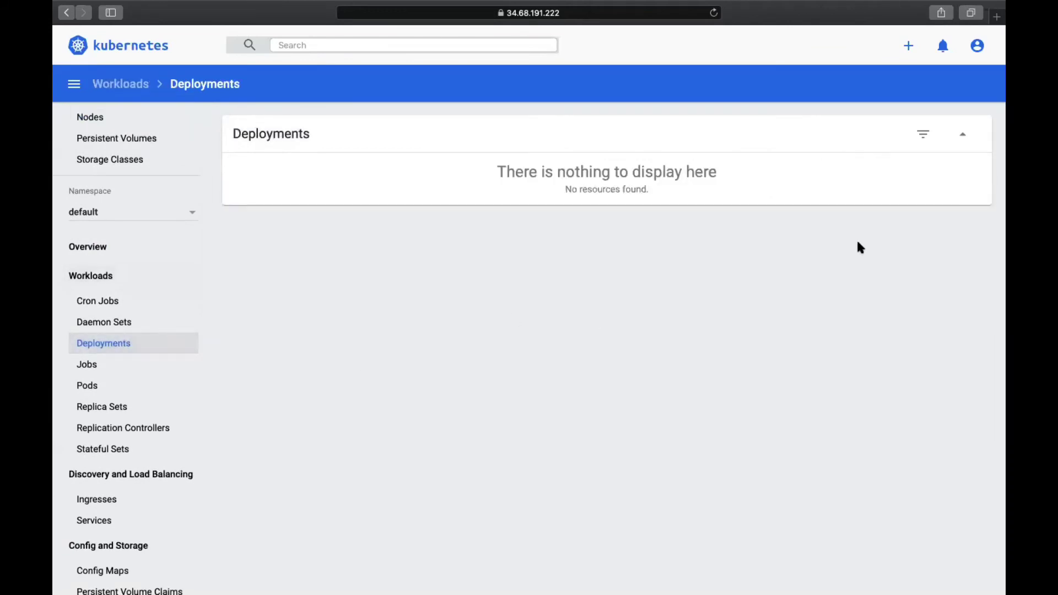
left_click(909, 47)
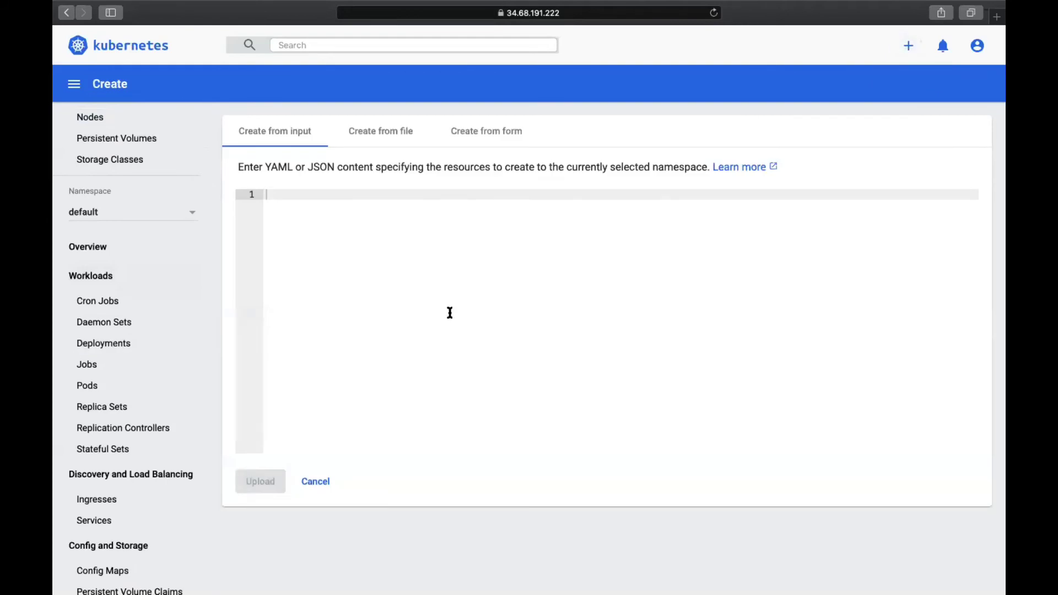
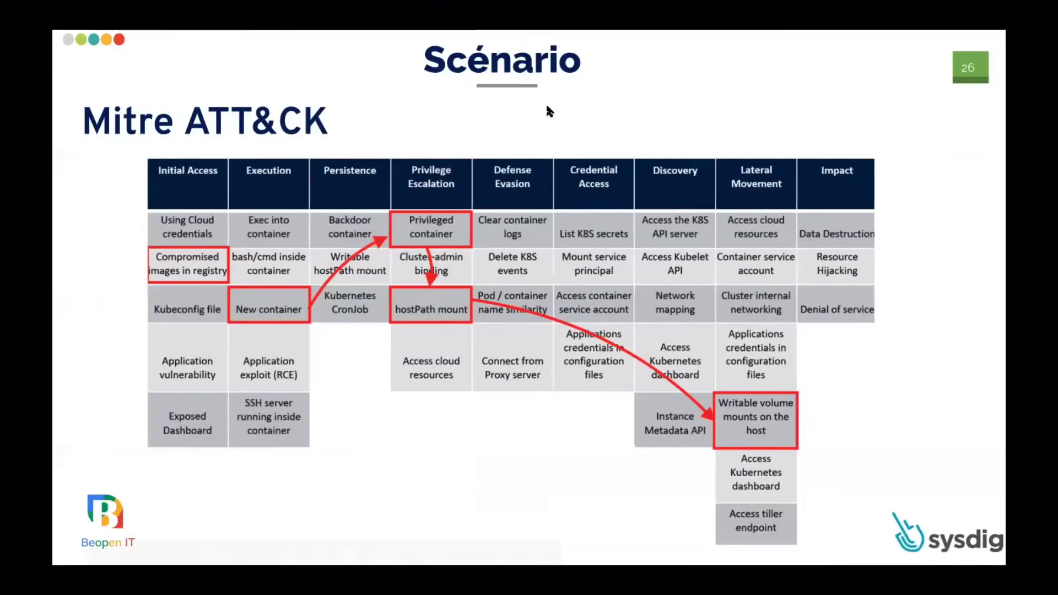
Exit the slide presentation and bring up the raw deploy-vuln.yaml manifest from GitLab in Chrome
key("Escape")
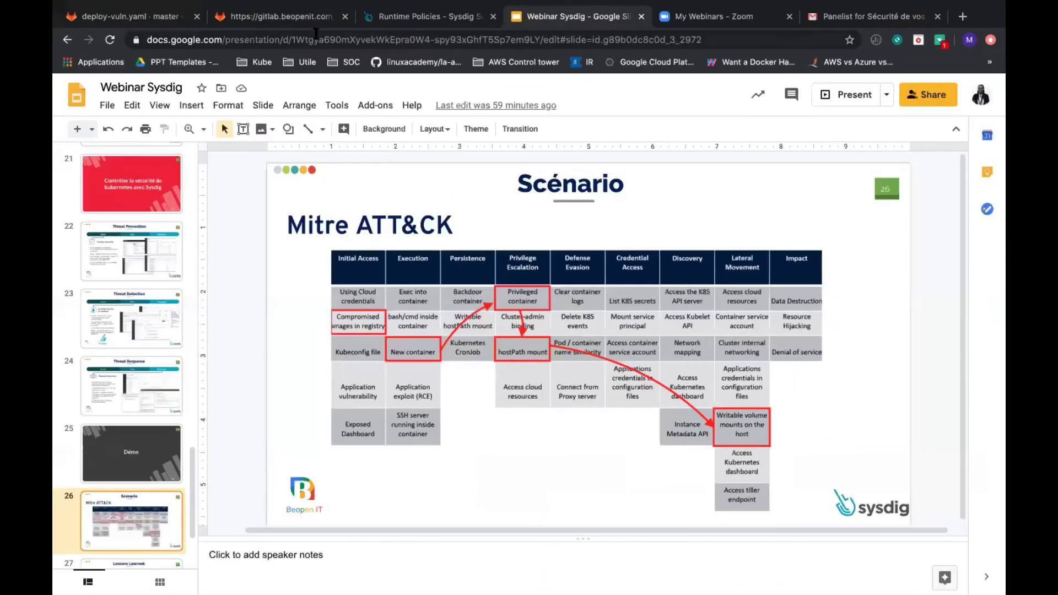
left_click(284, 24)
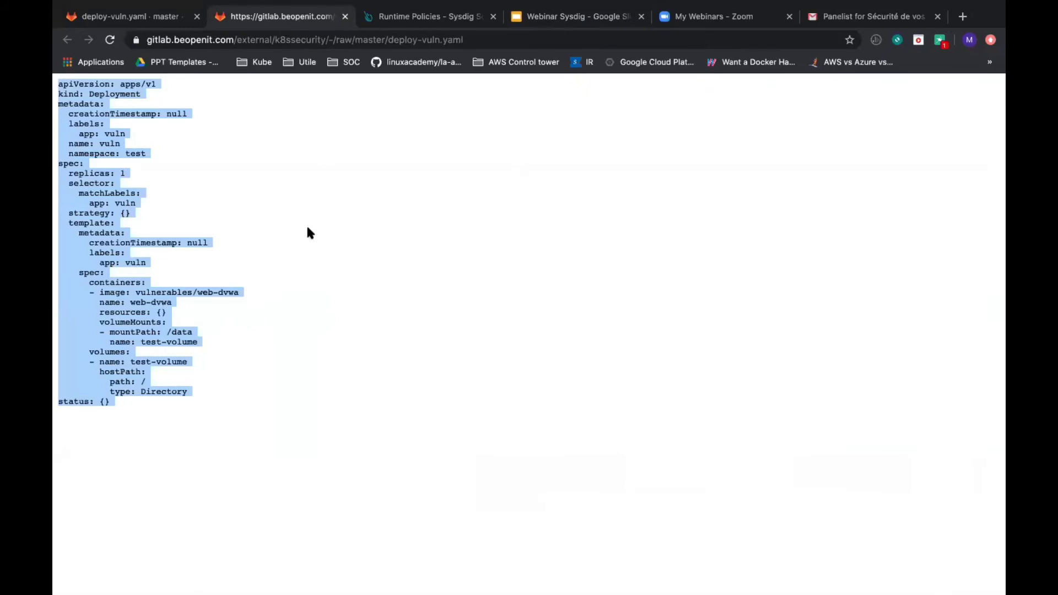
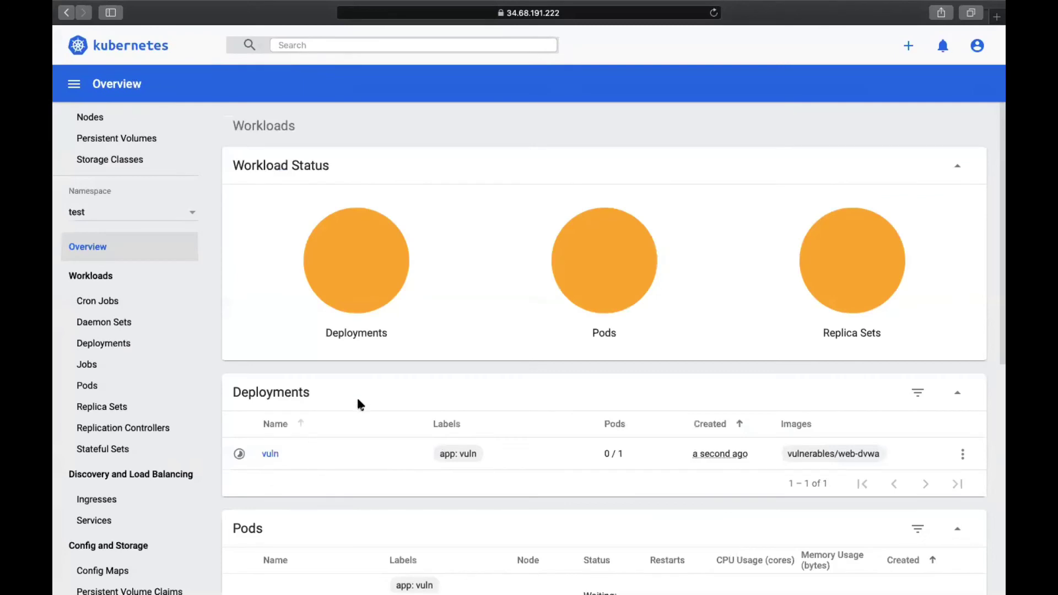
Open the vuln deployment in the test namespace and examine its metadata, update strategy, pods status, conditions, replica sets and events
scroll(357, 401, "down", 5)
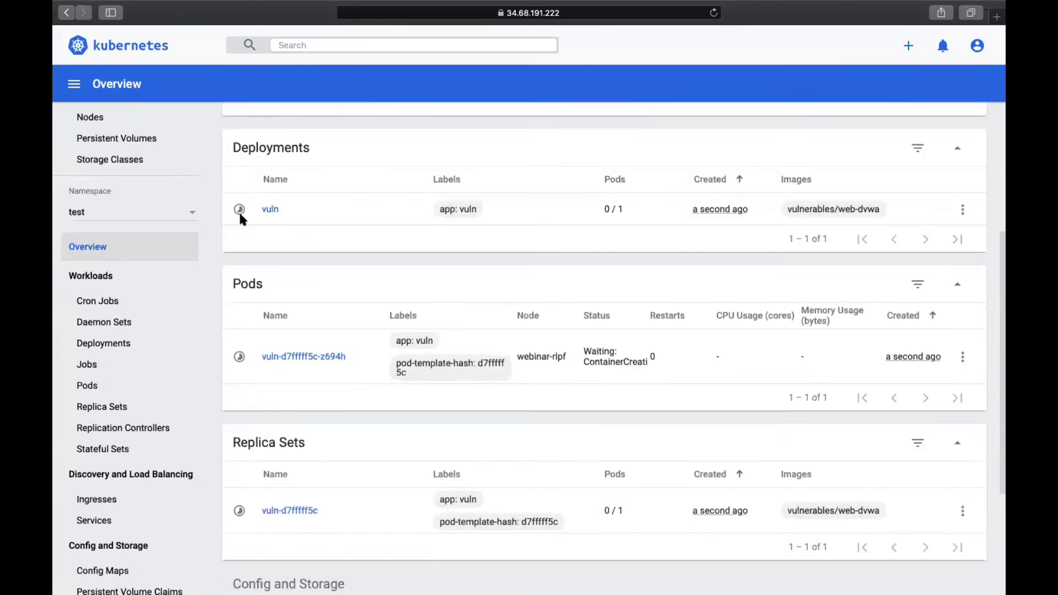
left_click(269, 210)
scroll(276, 329, "up", 5)
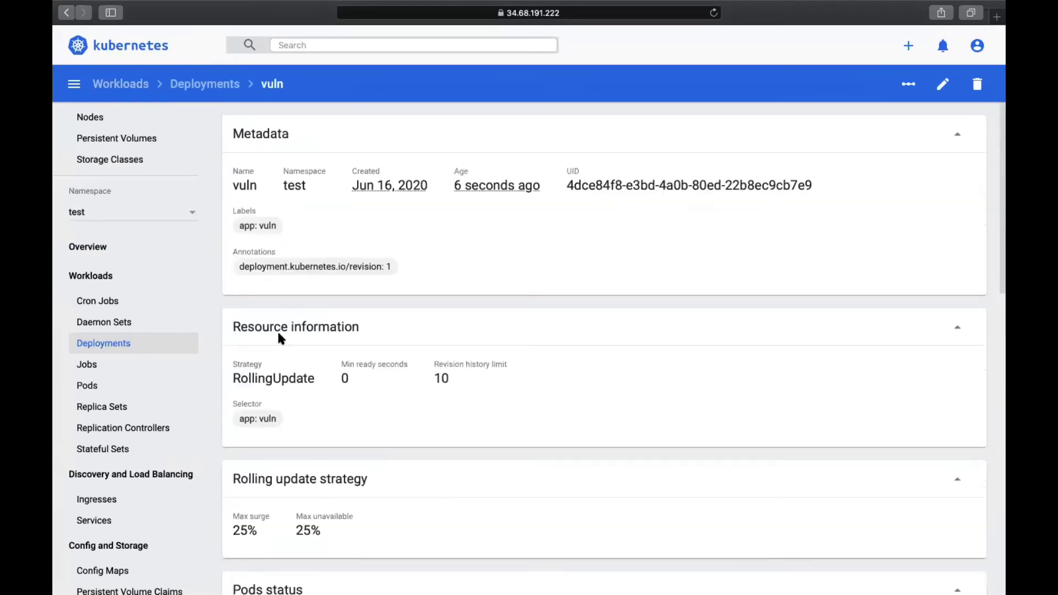
scroll(278, 334, "down", 15)
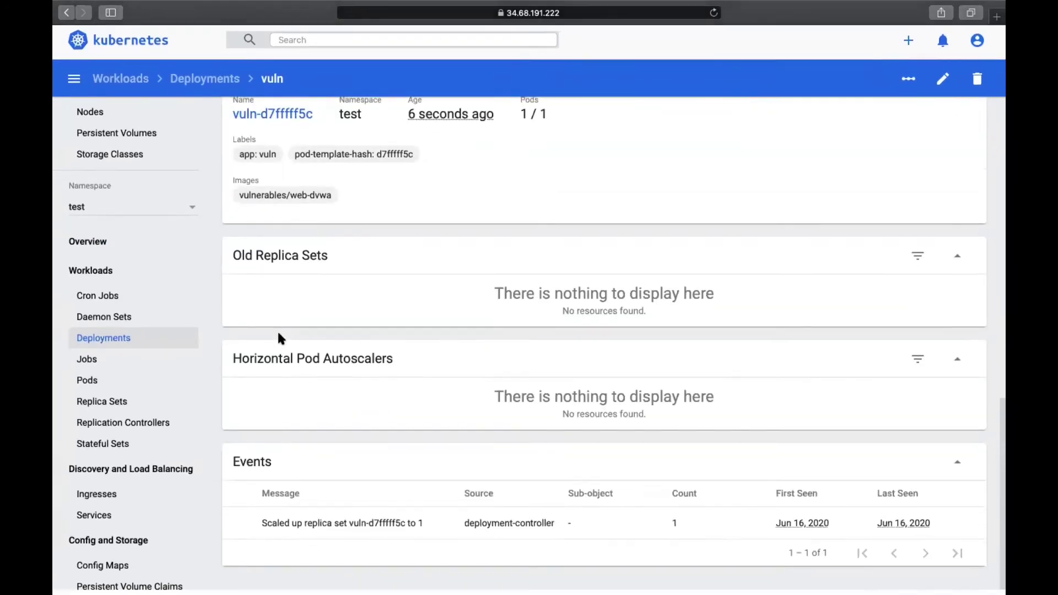
scroll(279, 338, "up", 5)
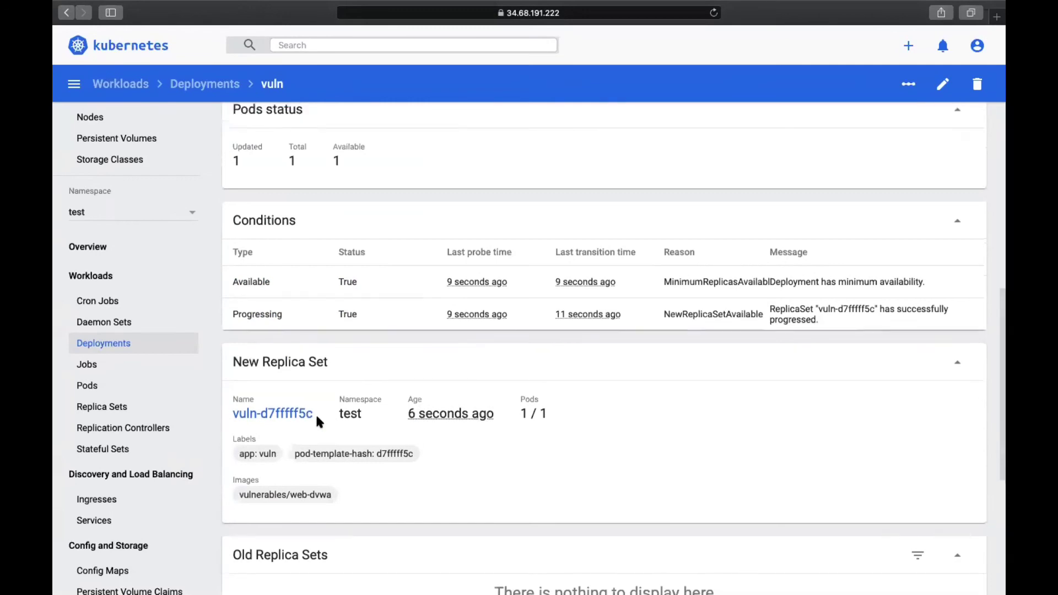
scroll(317, 418, "up", 3)
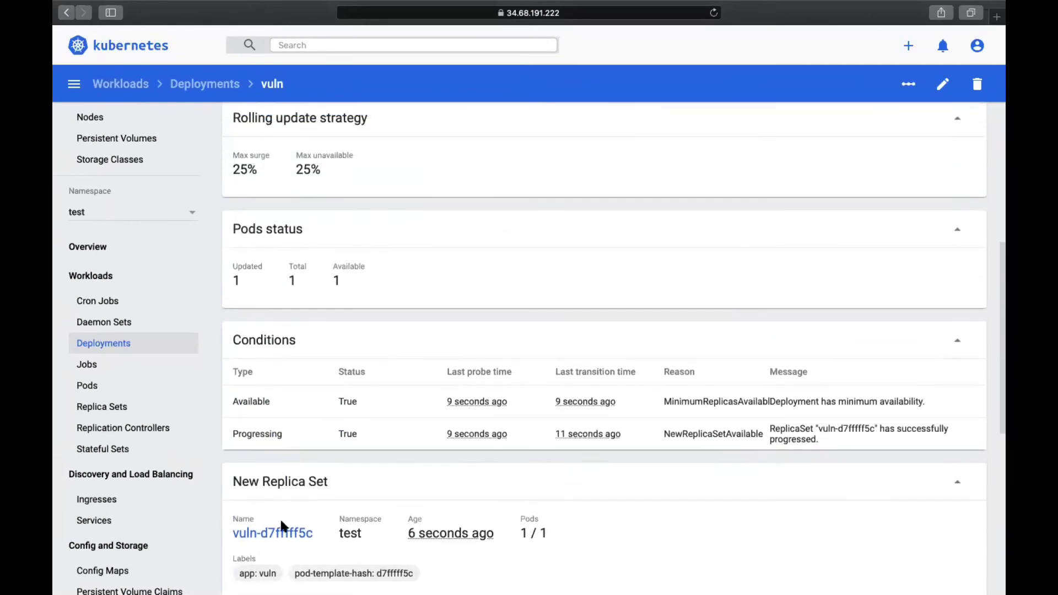
scroll(281, 525, "up", 6)
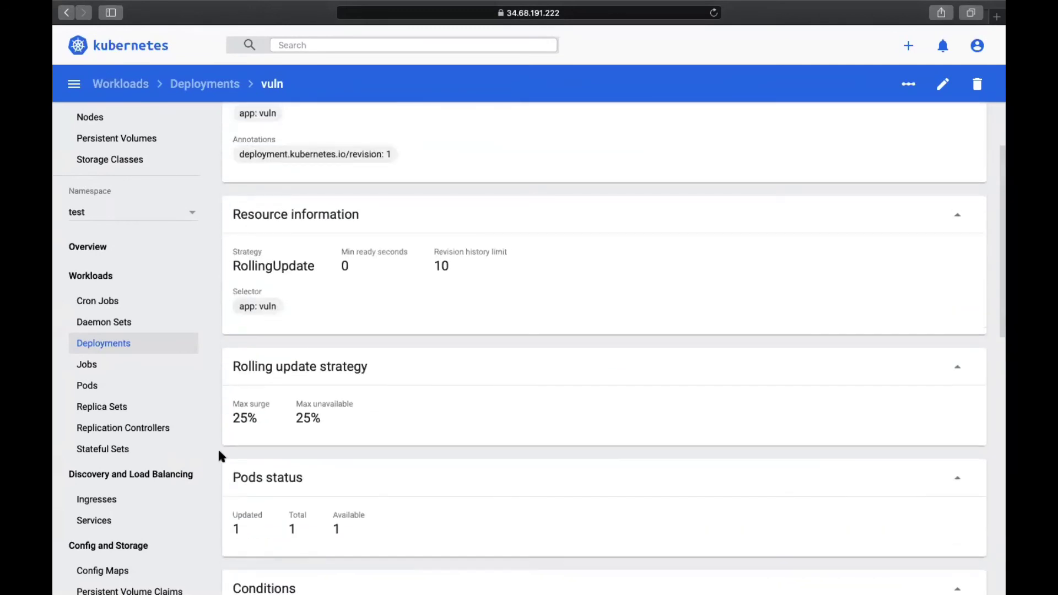
Open an exec shell into the vuln pod's web-dvwa container from the test namespace's pod list and enter an empty command line
left_click(131, 390)
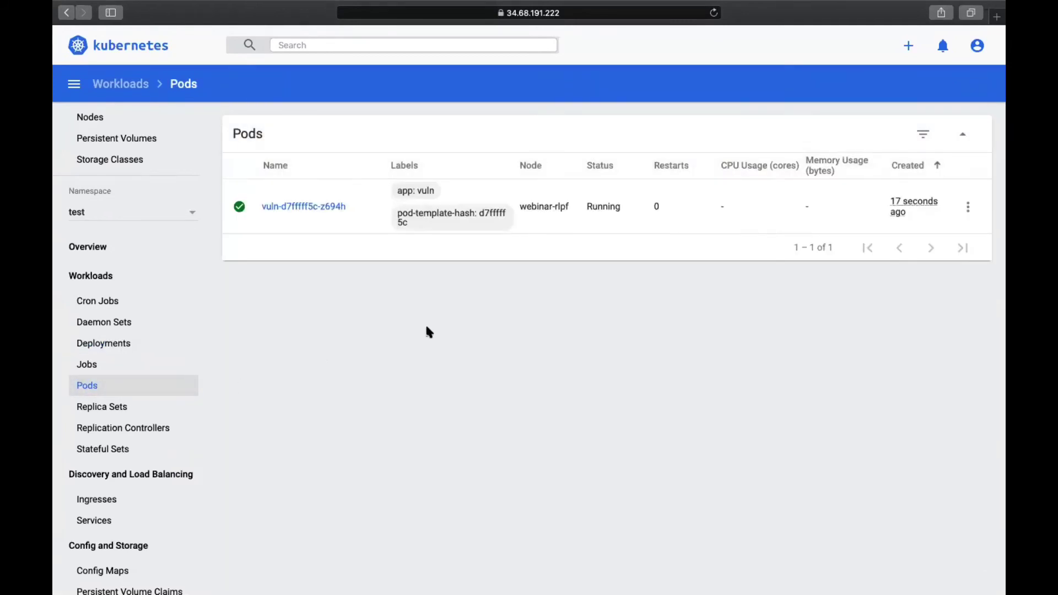
left_click(968, 207)
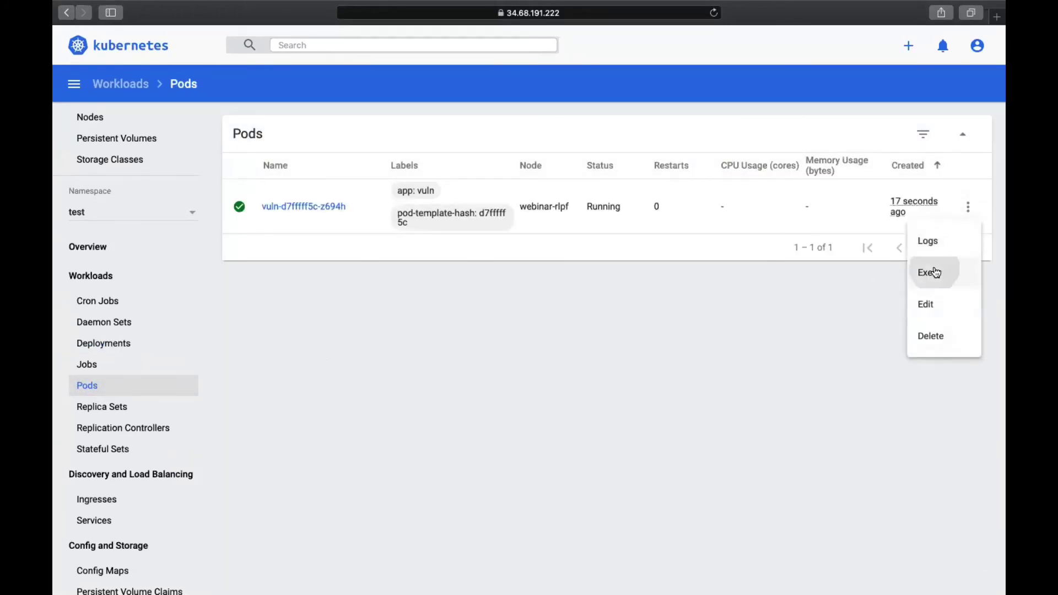
left_click(931, 273)
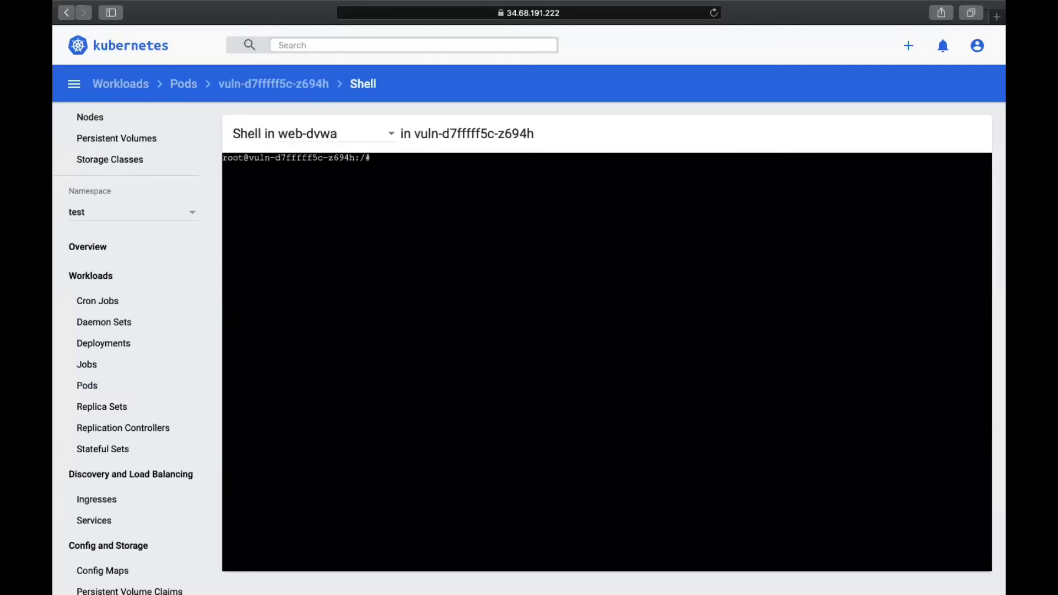
key("Return")
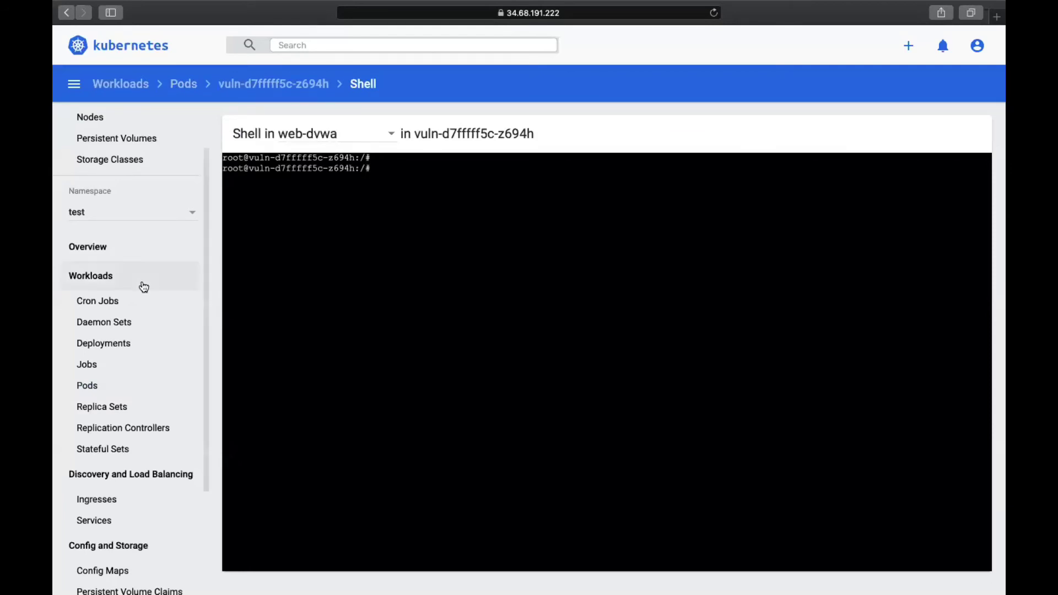
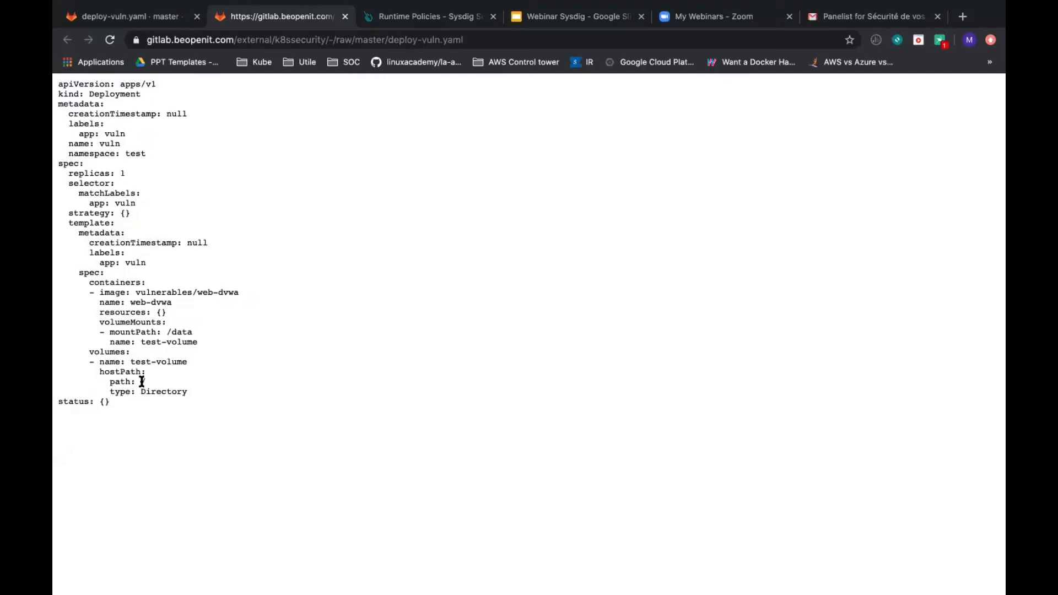
Highlight the hostPath path value of test-volume in the raw deploy-vuln.yaml manifest
left_click_drag(142, 381, 148, 385)
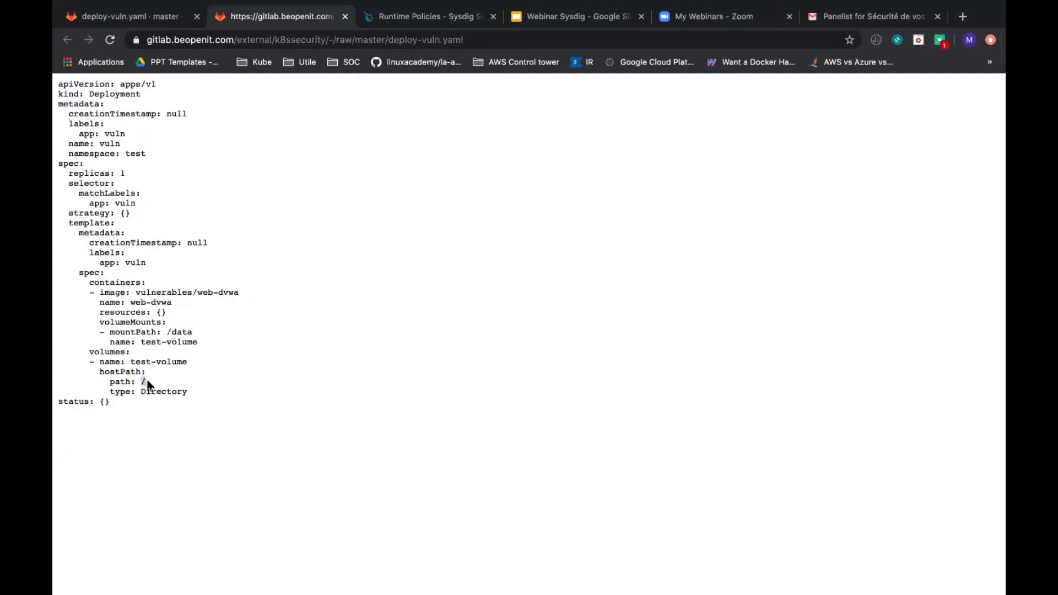
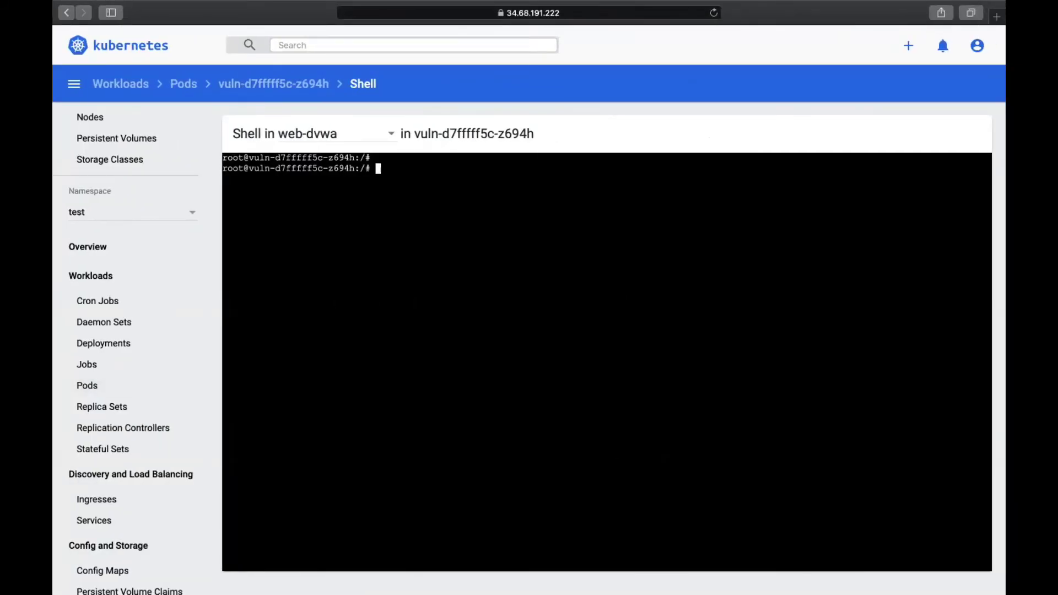
List the pod's root directory with ls in the web-dvwa shell, and change into /etc/ to list its contents
type("ls")
key("Return")
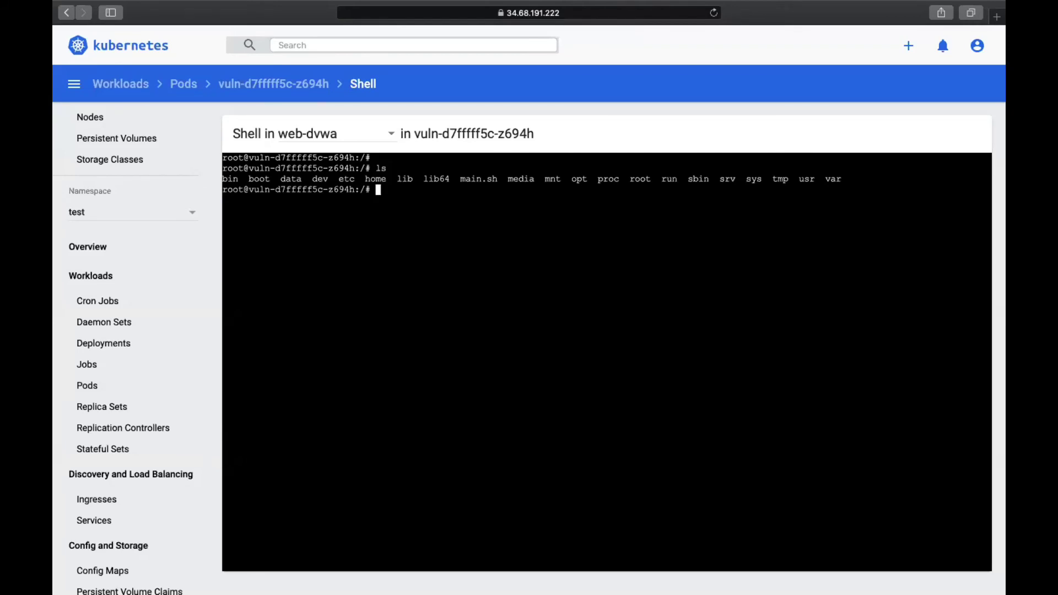
type("cd /etc/")
key("Return")
type("ls")
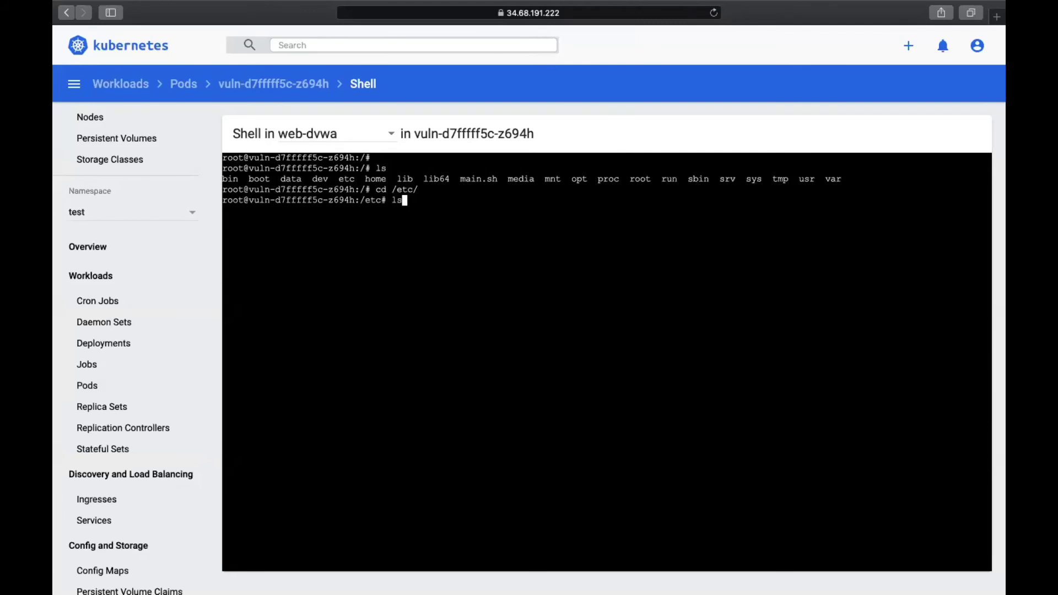
key("Return")
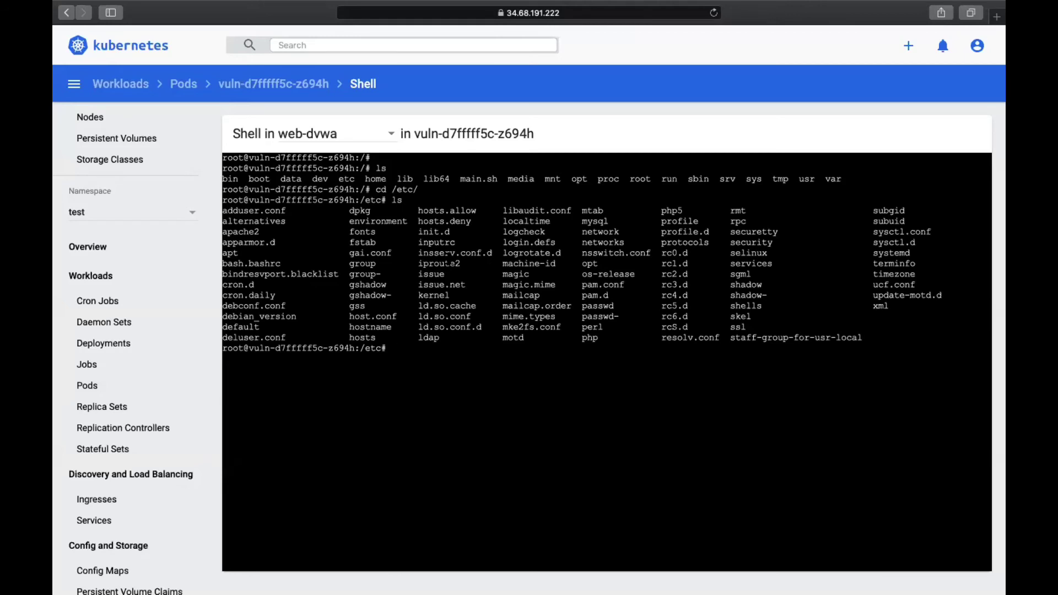
scroll(134, 324, "down", 3)
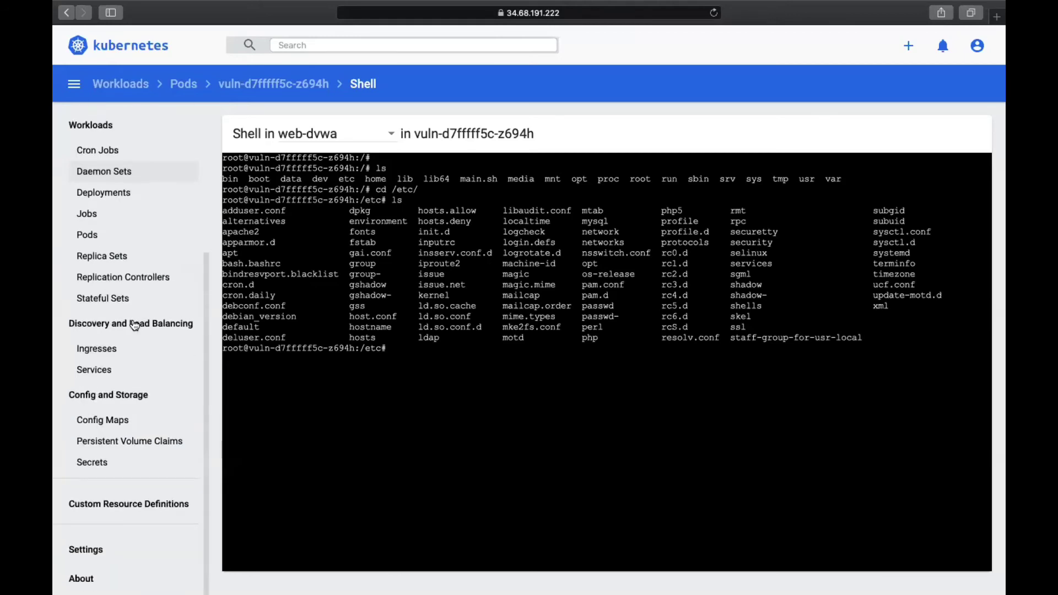
scroll(135, 325, "up", 4)
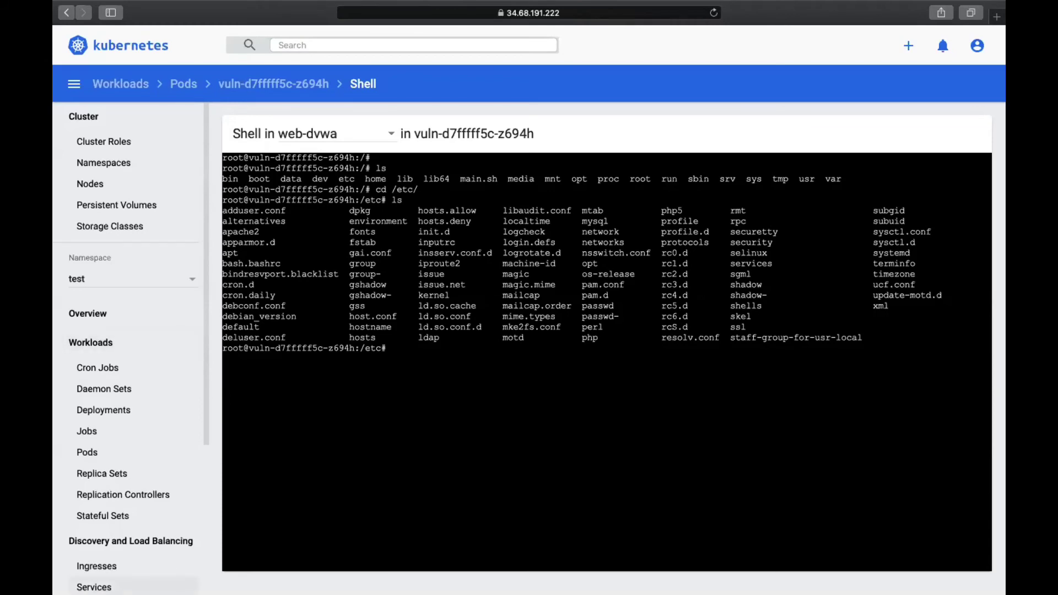
mouse_move(165, 551)
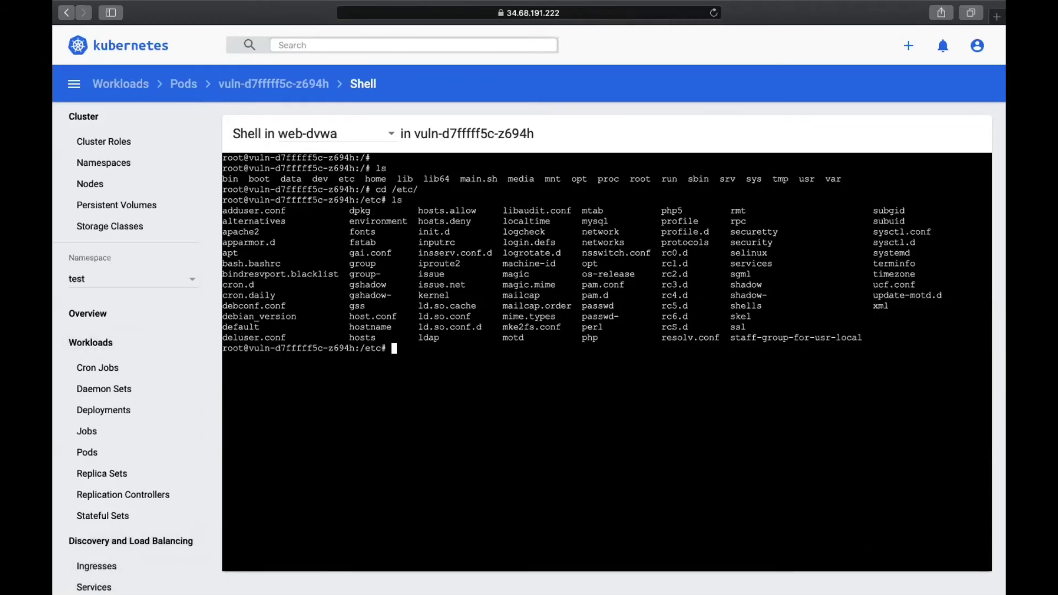
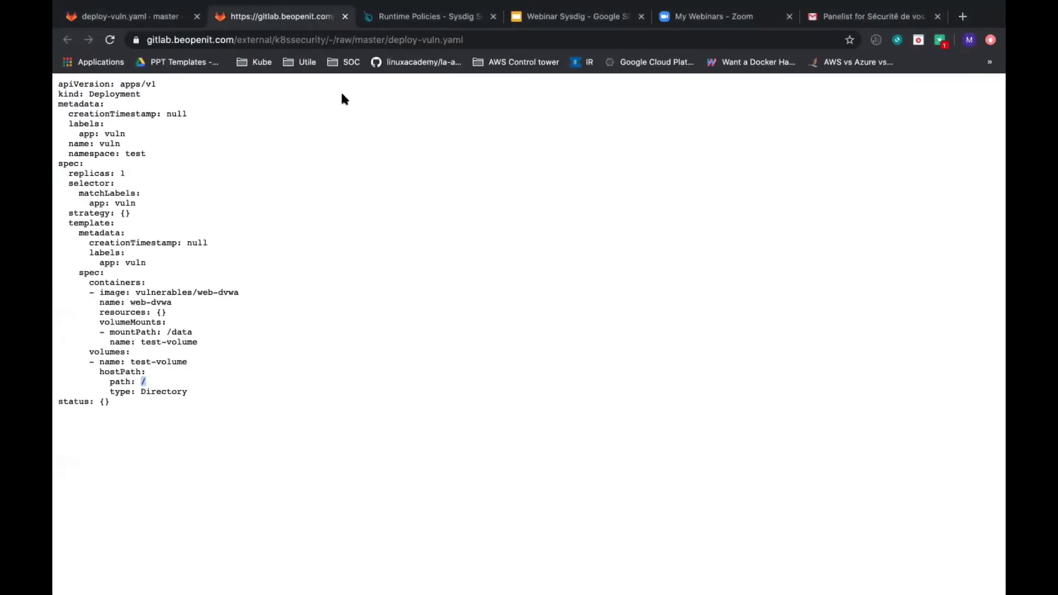
Switch to Sysdig Secure, reload the page and open the runtime overview of image scanning
left_click(424, 20)
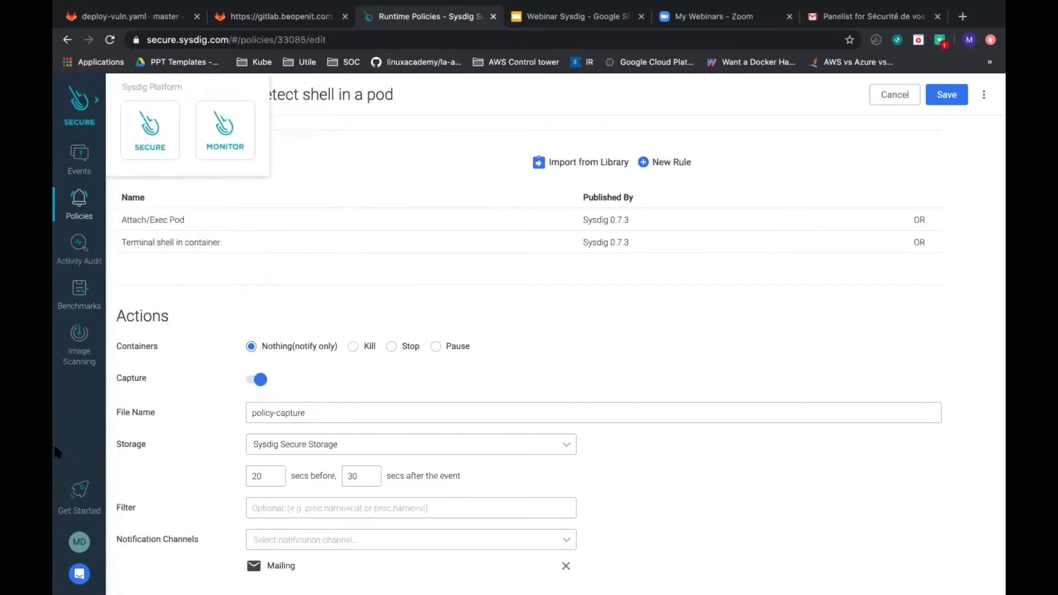
key("super+r")
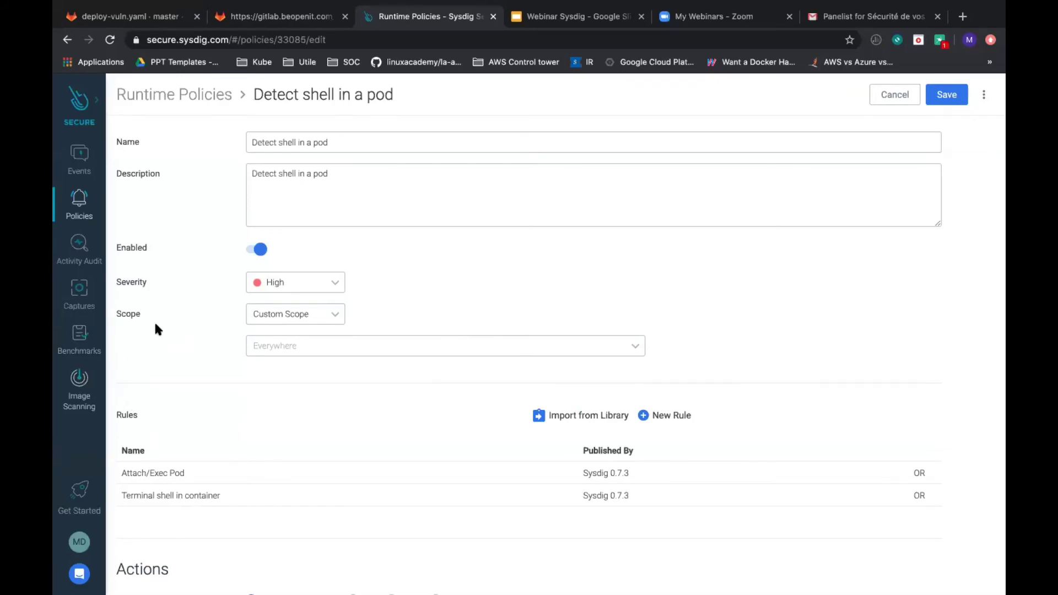
left_click(91, 398)
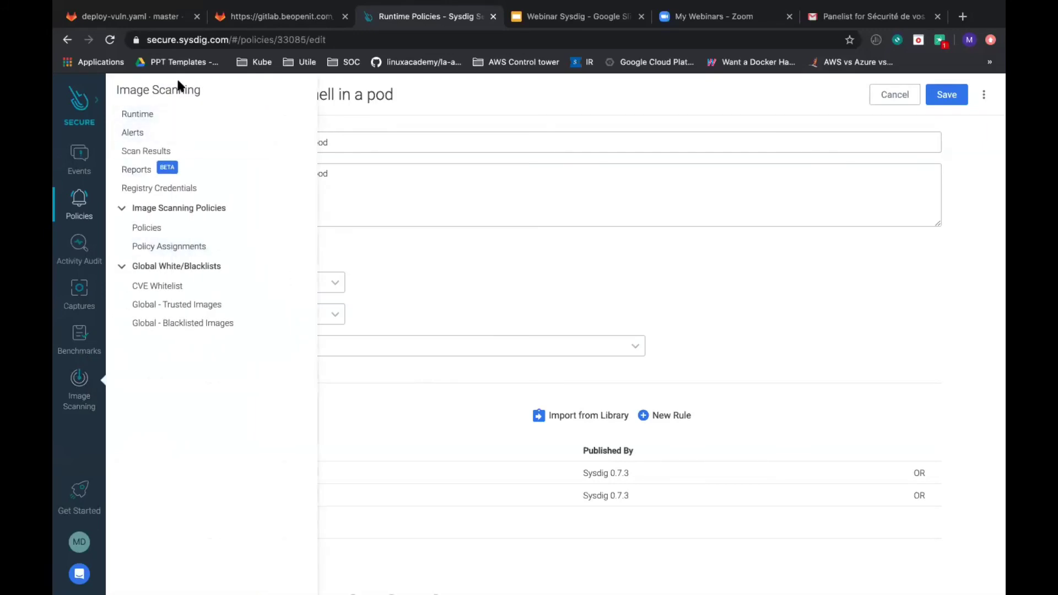
left_click(159, 114)
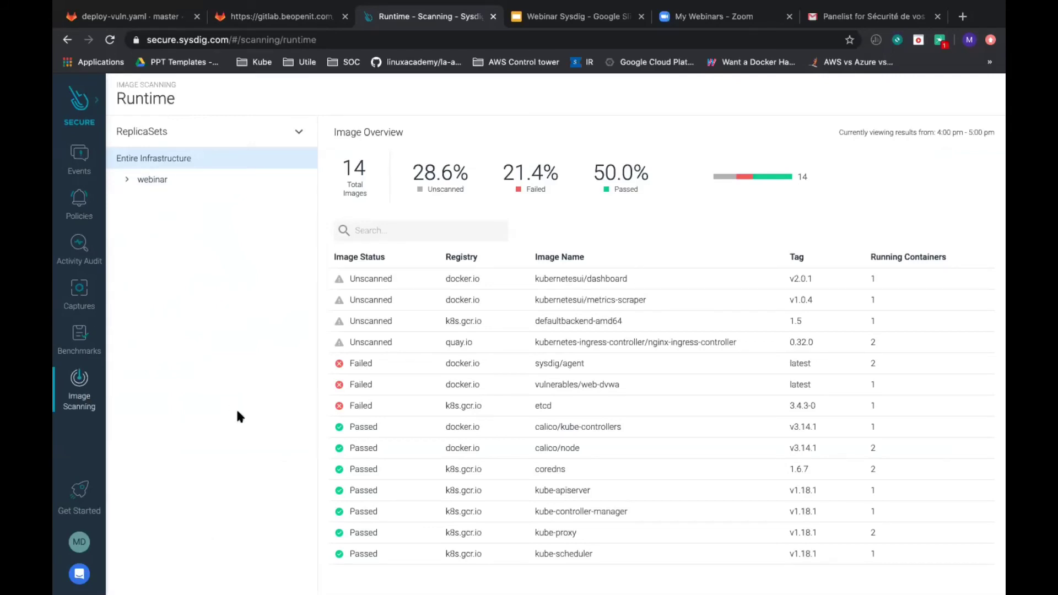
Open the scan results of the vulnerables/web-dvwa image and review its DefaultPolicy evaluation and scan summary
left_click(518, 387)
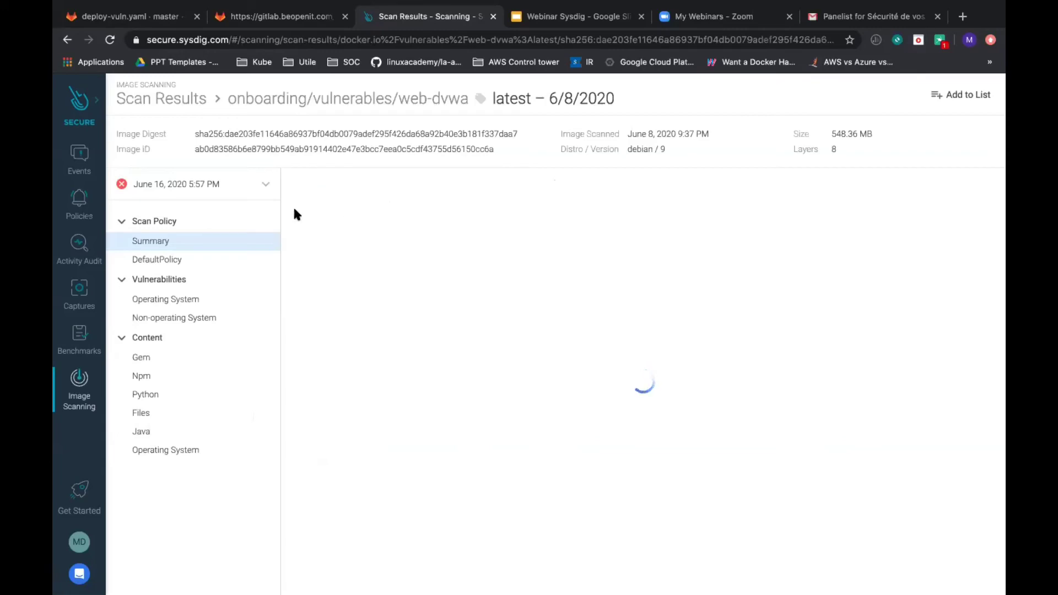
left_click(196, 259)
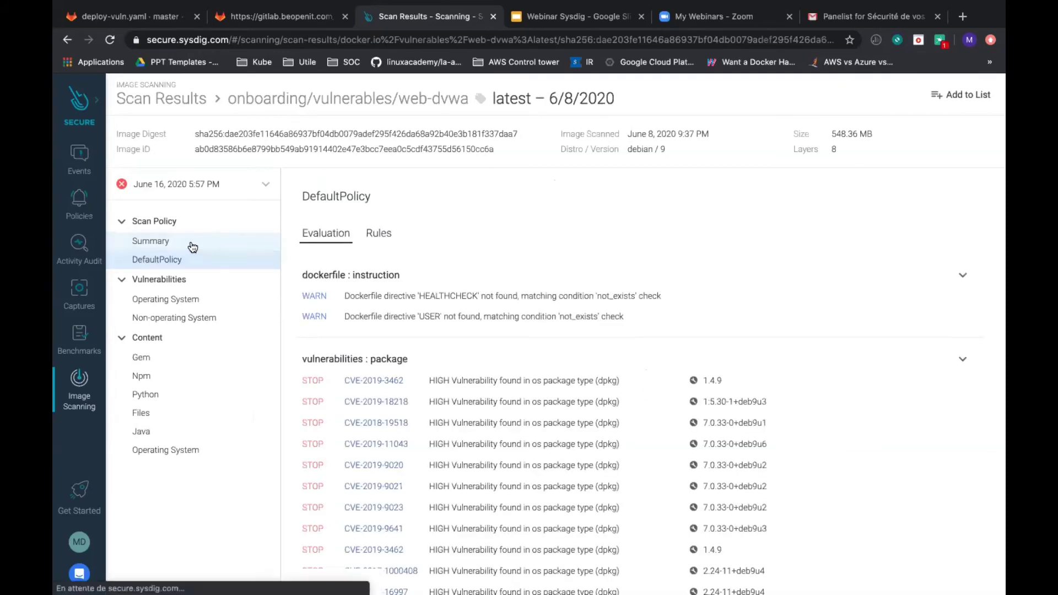
left_click(193, 243)
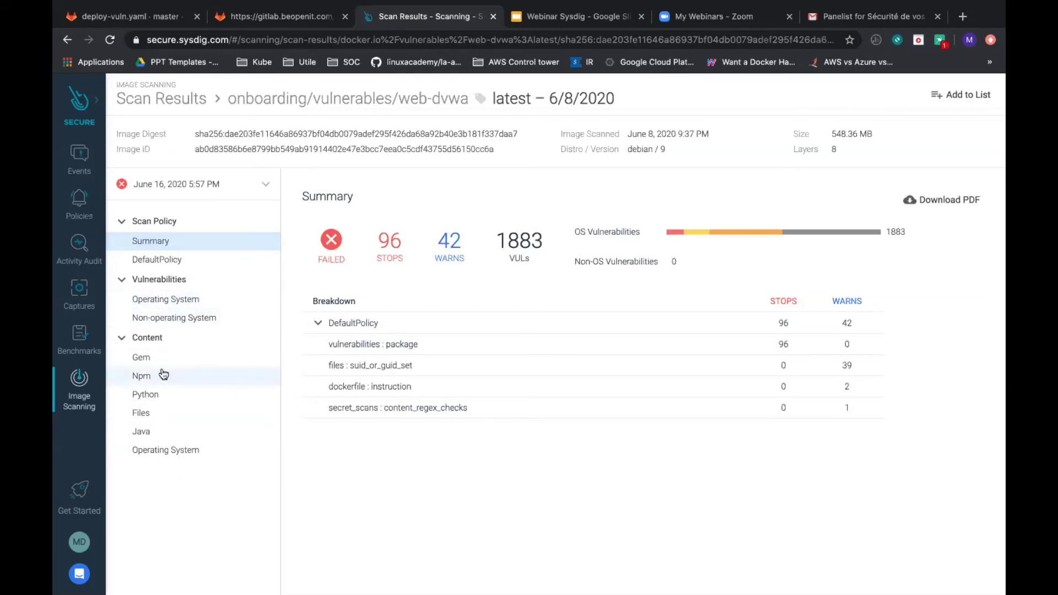
Open the most recent Check K8s Environment benchmark result and review its API Server checks, highlighting the PodSecurityPolicy admission plugin check 1.2.16
left_click(79, 344)
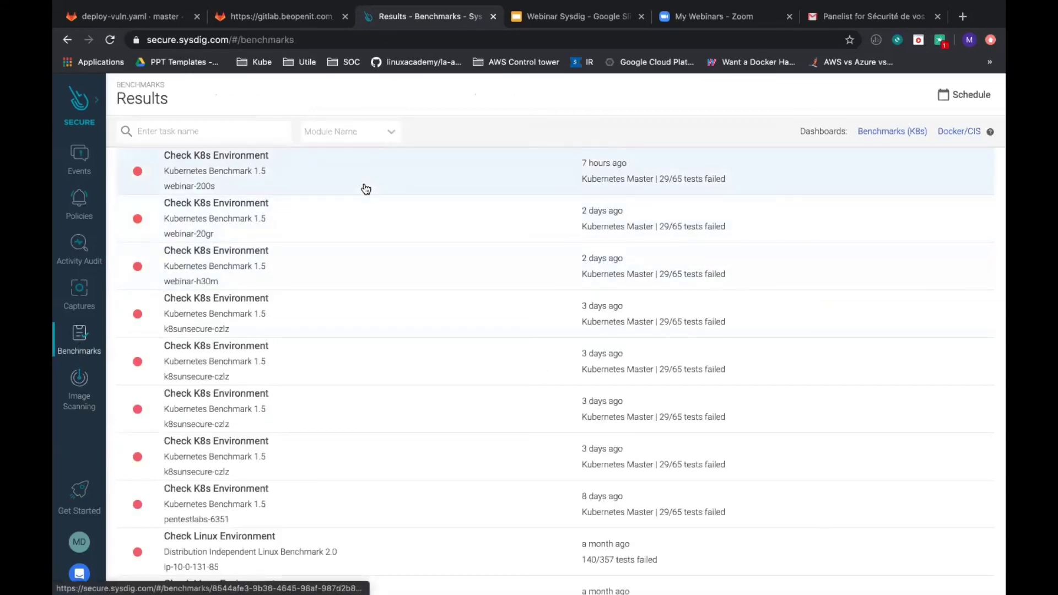
left_click(290, 173)
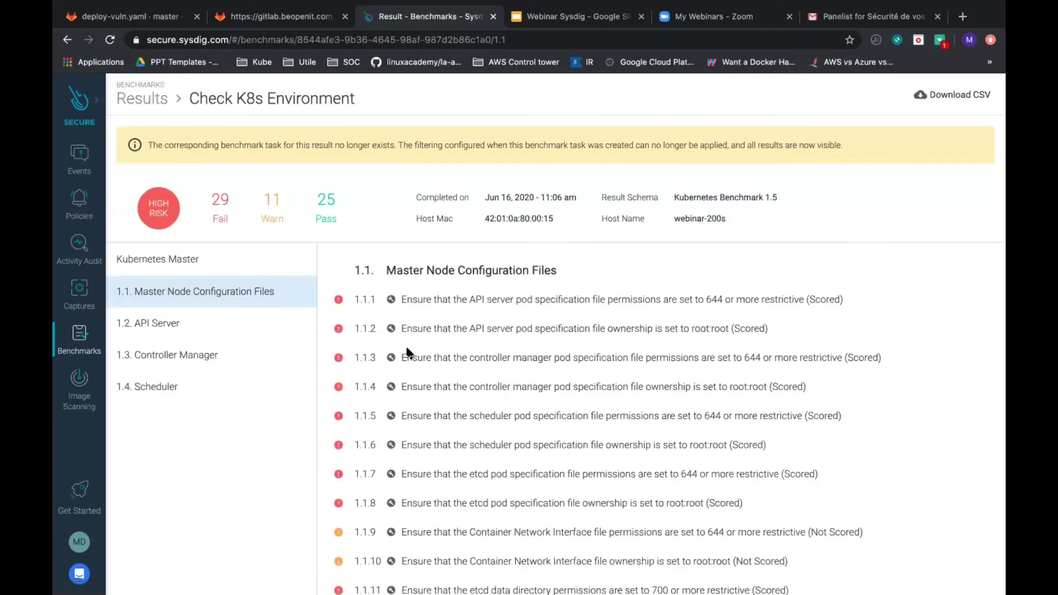
left_click(269, 327)
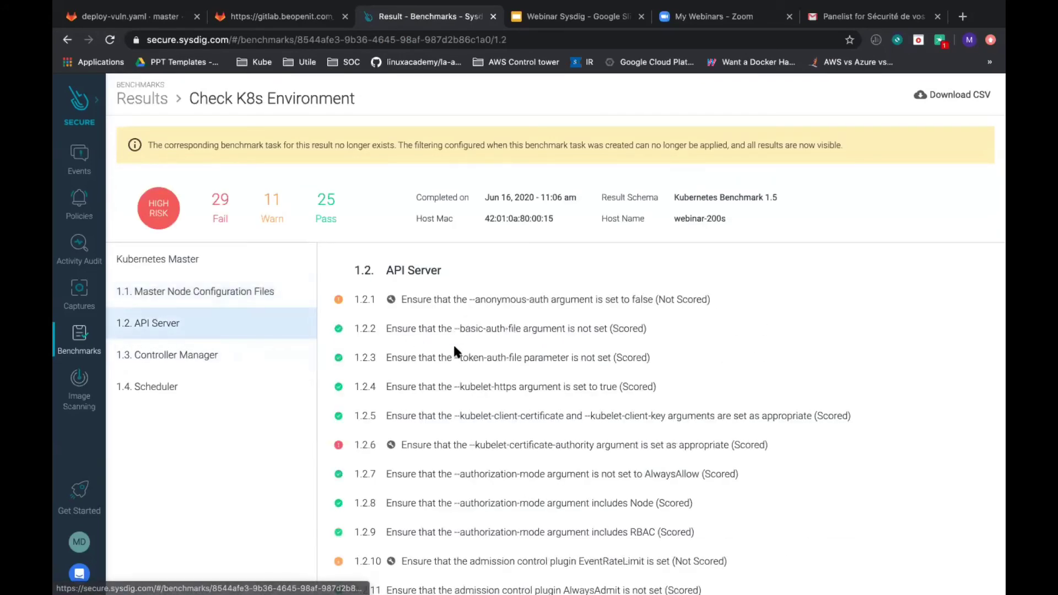
scroll(462, 359, "down", 1)
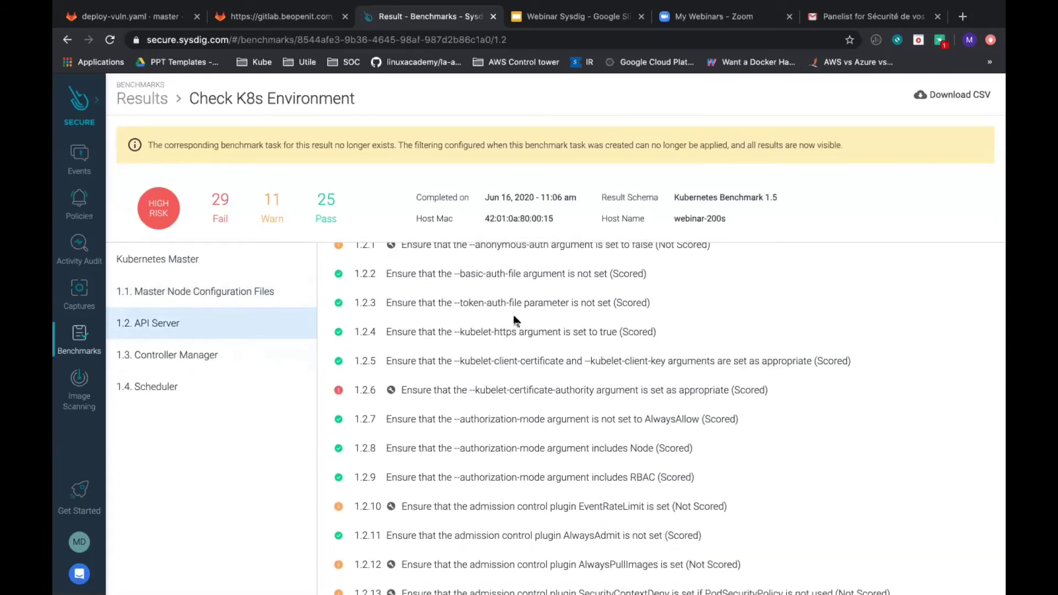
scroll(518, 326, "down", 1)
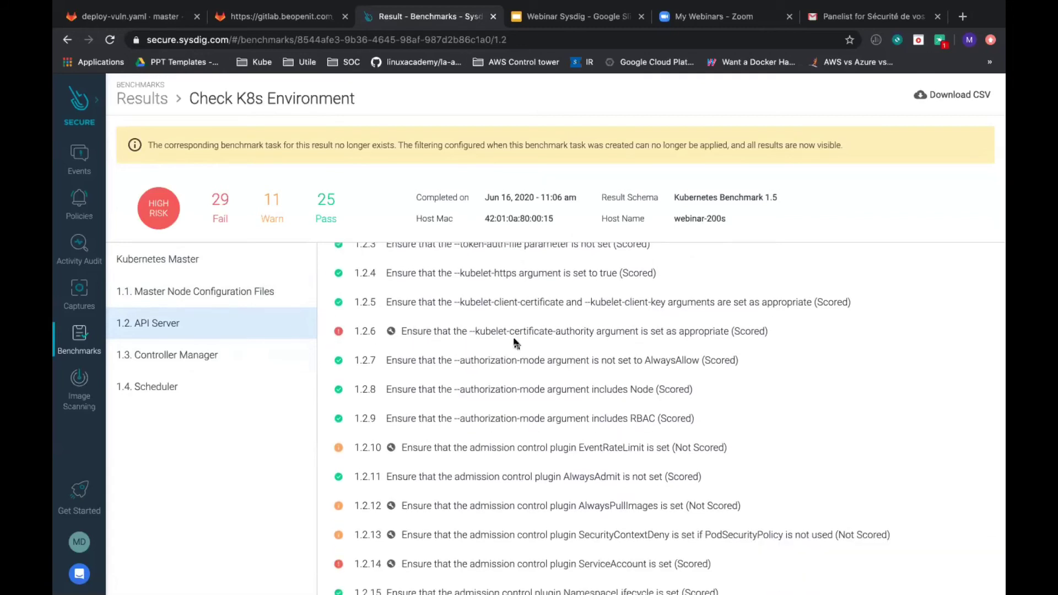
scroll(534, 385, "down", 2)
scroll(534, 390, "down", 1)
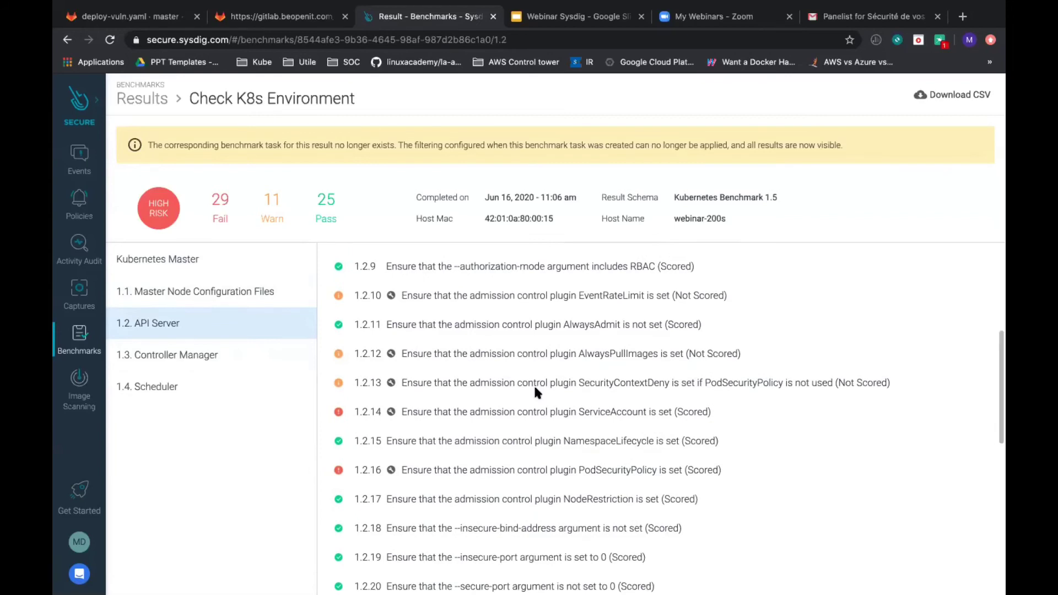
scroll(534, 390, "down", 1)
scroll(534, 392, "down", 1)
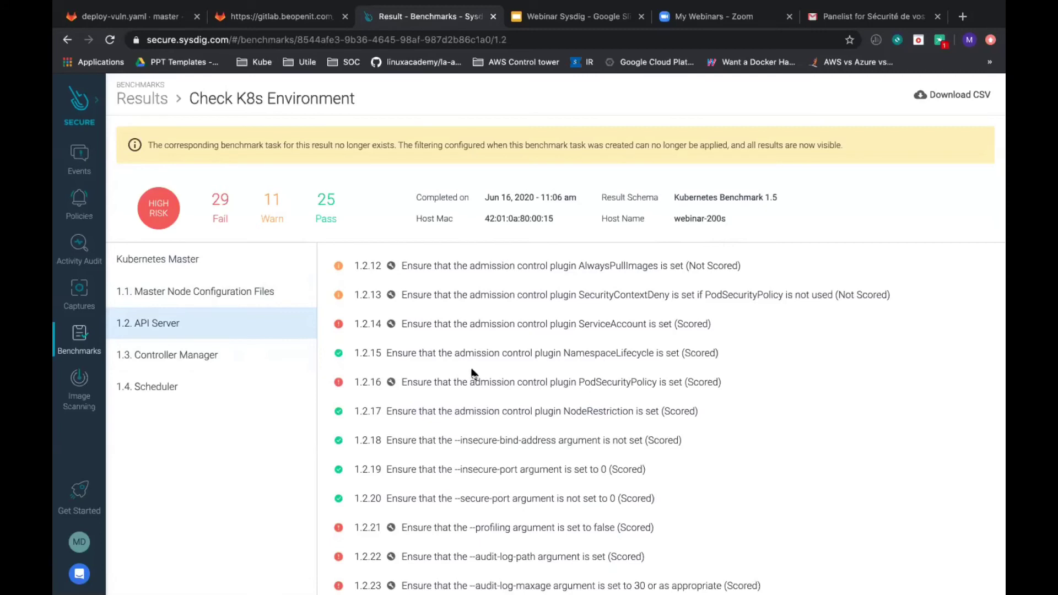
double_click(594, 384)
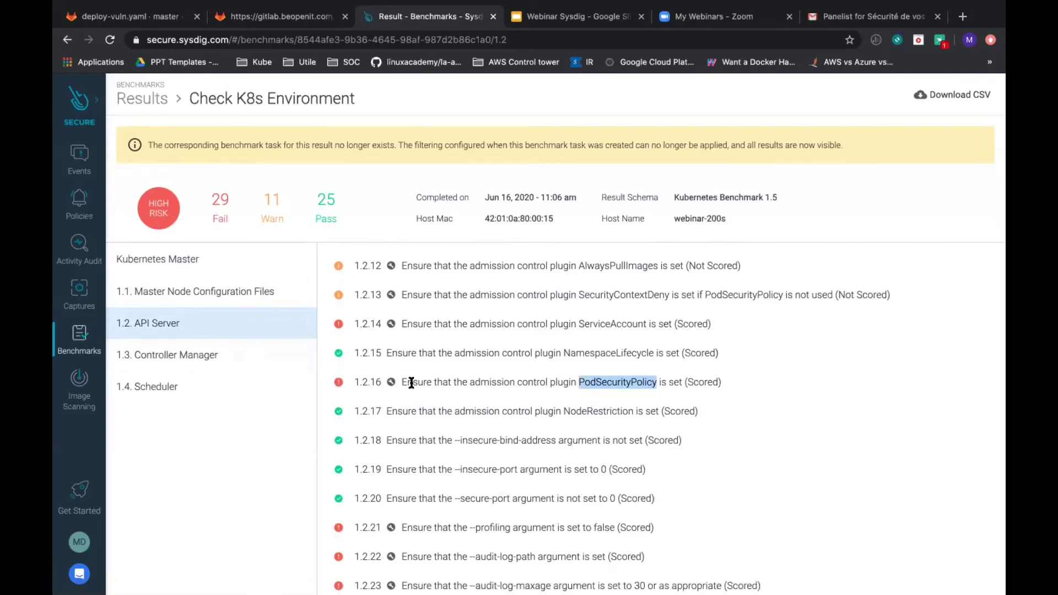
left_click_drag(412, 384, 499, 383)
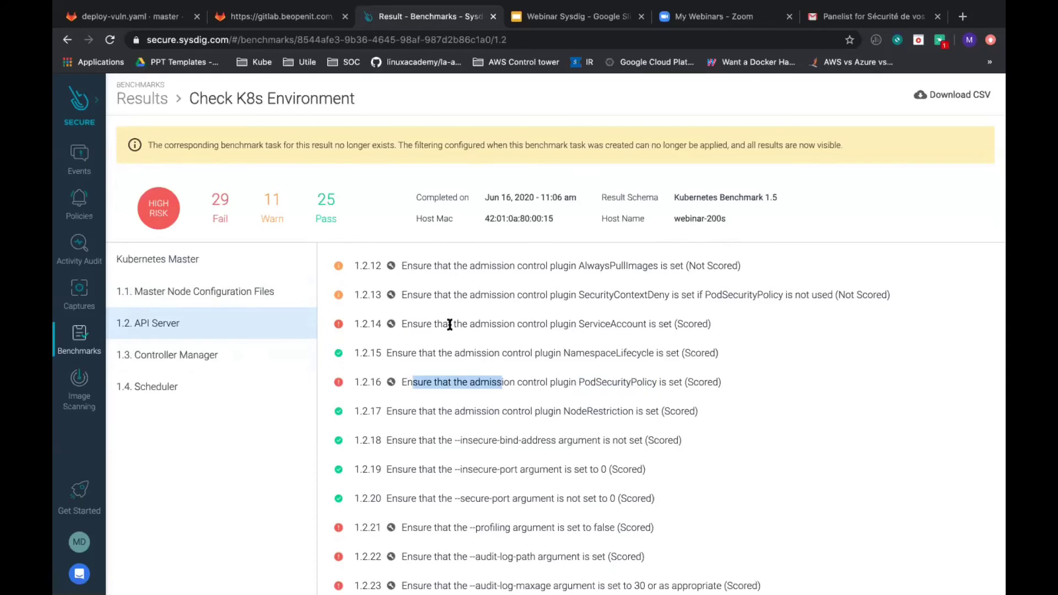
View the list of captures, and inspect the details of the latest ls commands from the pod shell in Activity Audit
left_click(83, 288)
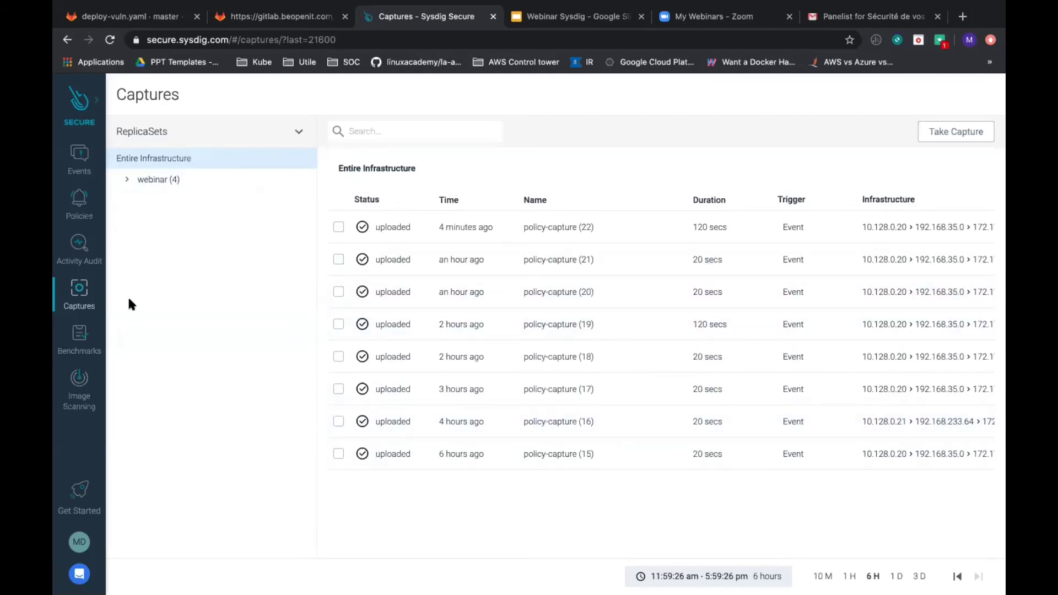
left_click(93, 255)
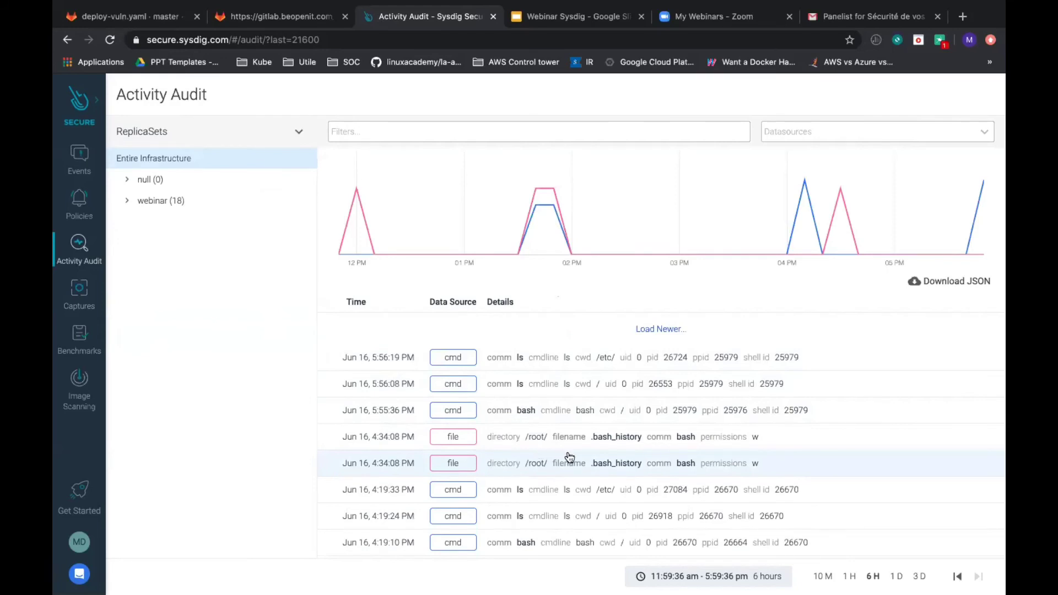
left_click(587, 416)
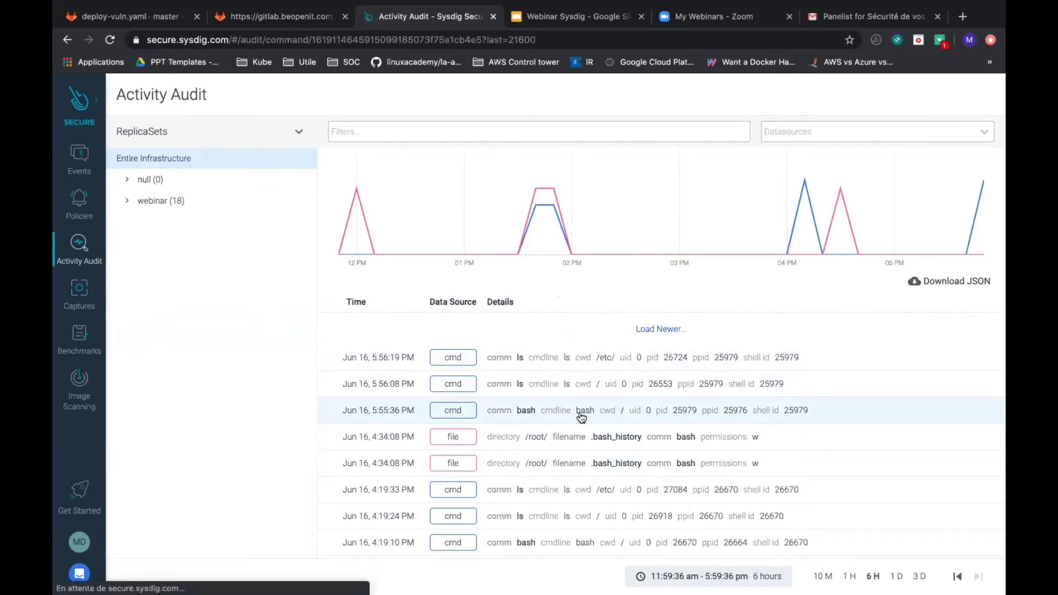
left_click(577, 398)
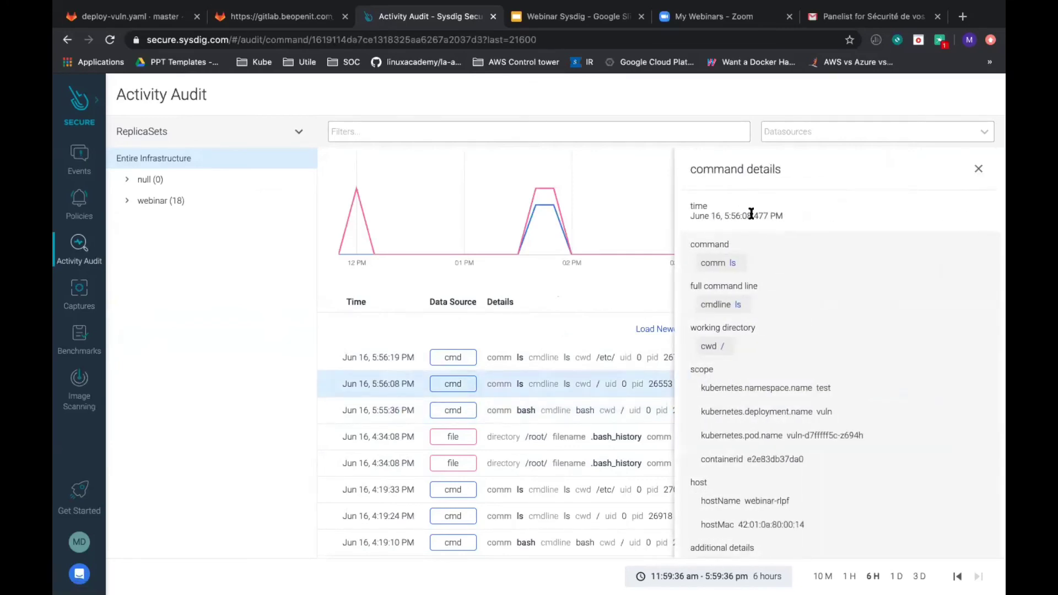
left_click(597, 364)
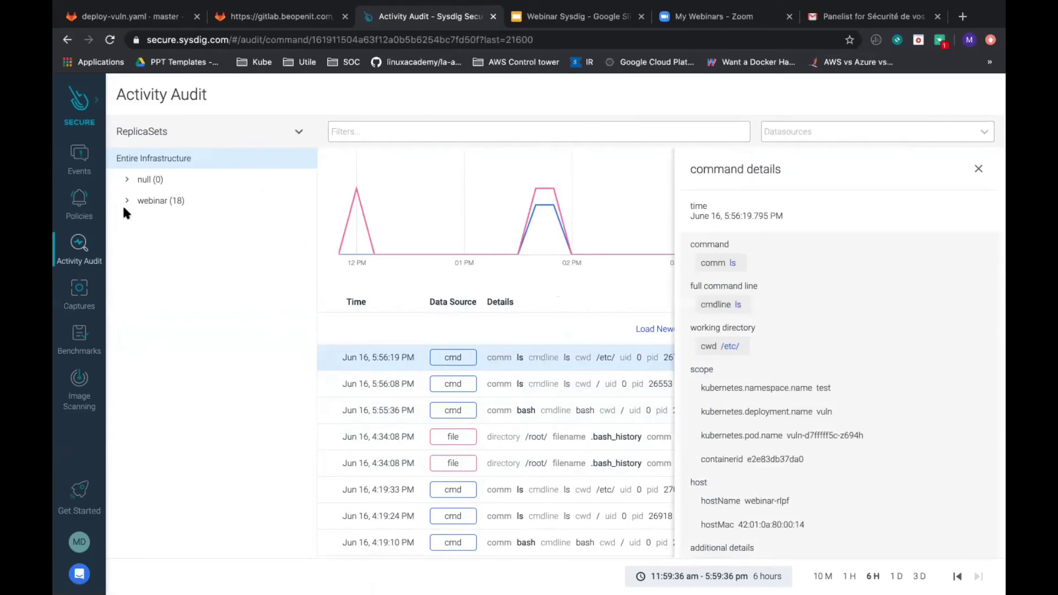
Open the list of runtime policies and look through the existing policies
mouse_move(79, 203)
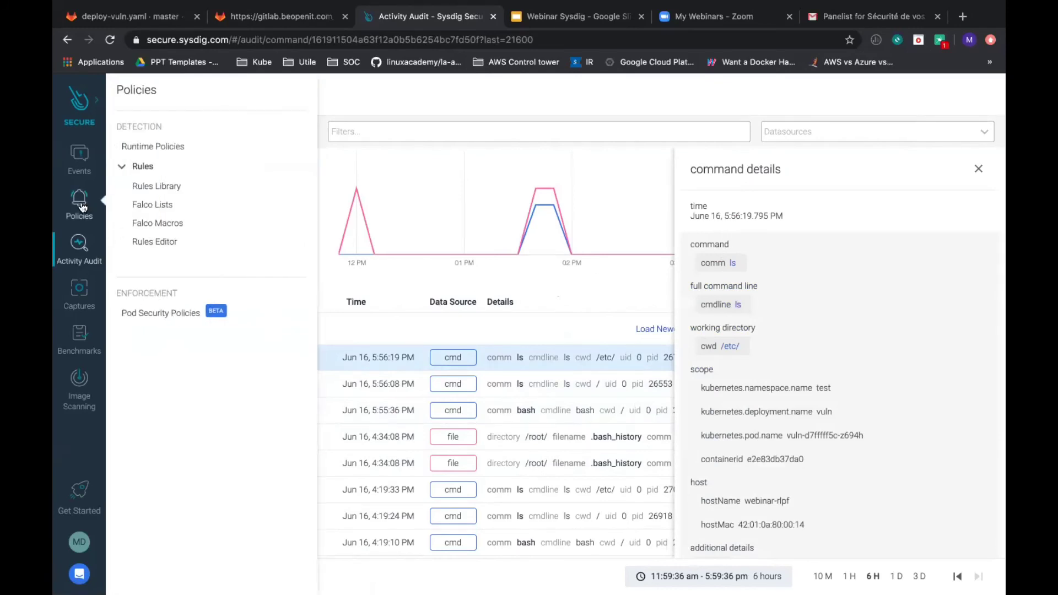
left_click(170, 149)
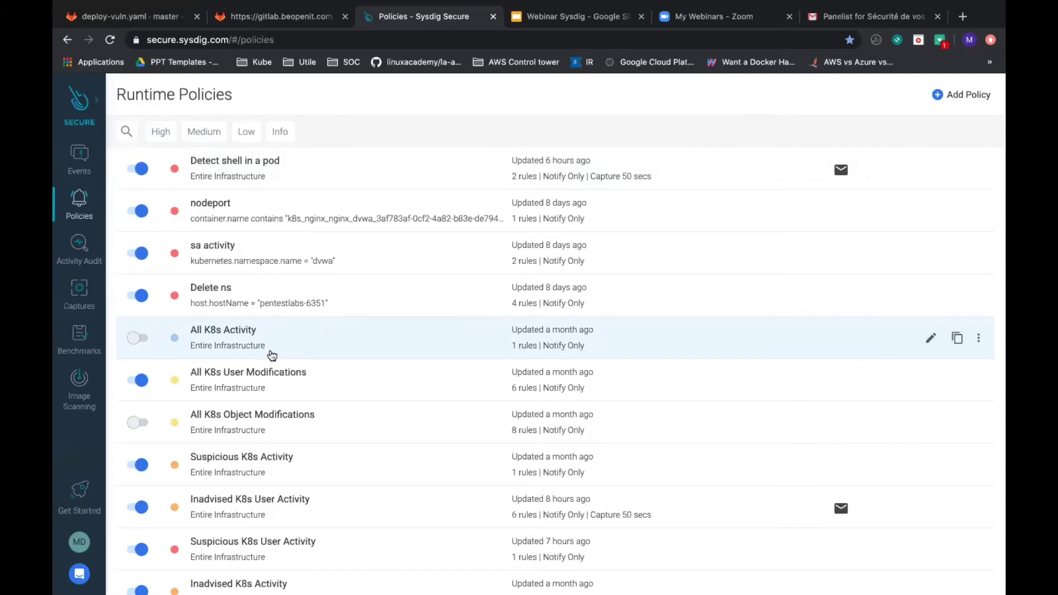
scroll(271, 355, "down", 1)
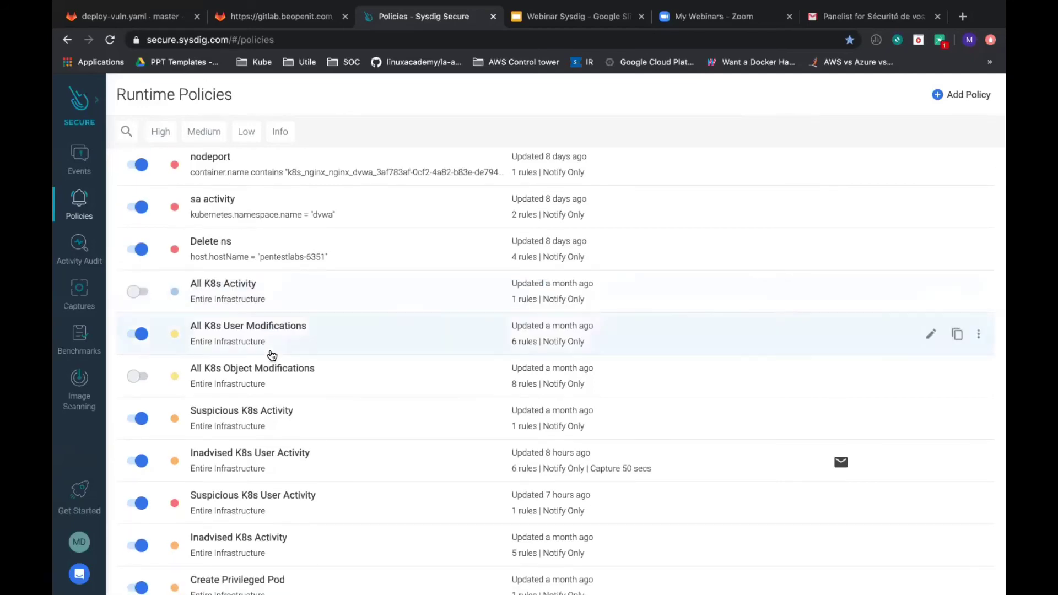
scroll(272, 355, "up", 1)
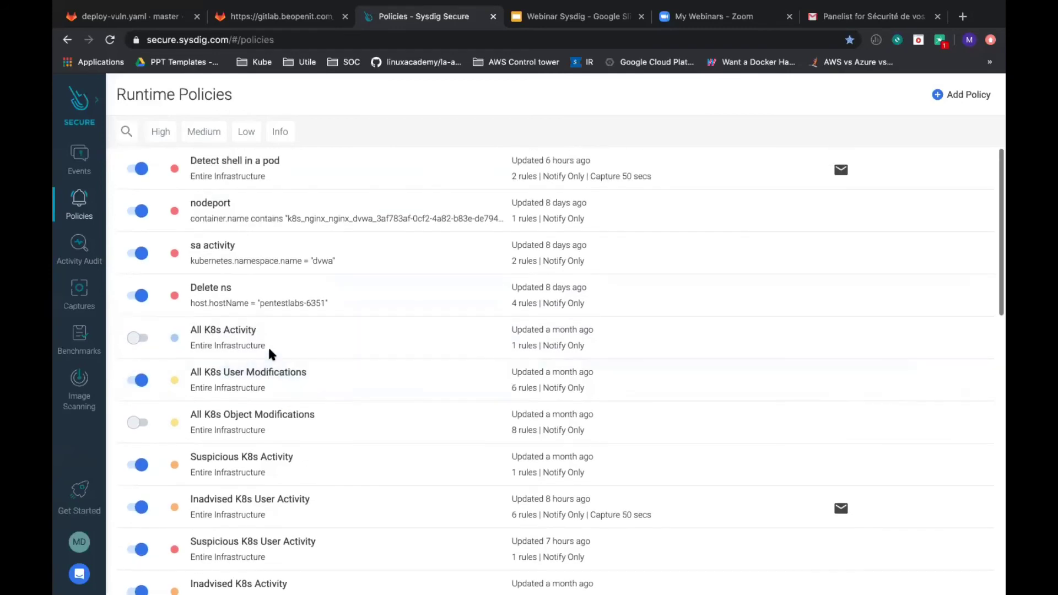
scroll(272, 355, "down", 1)
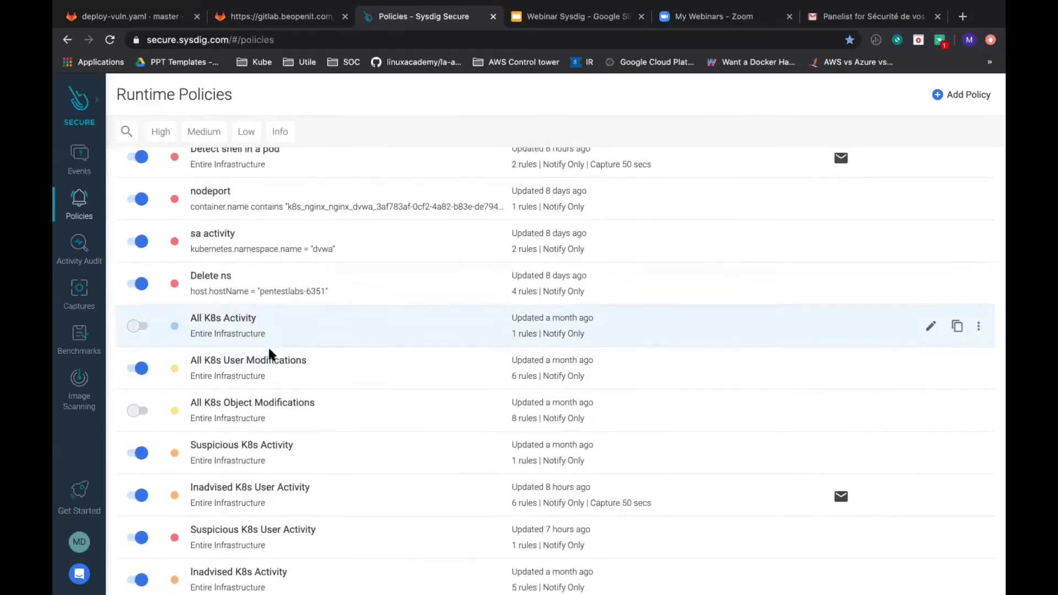
scroll(272, 355, "up", 1)
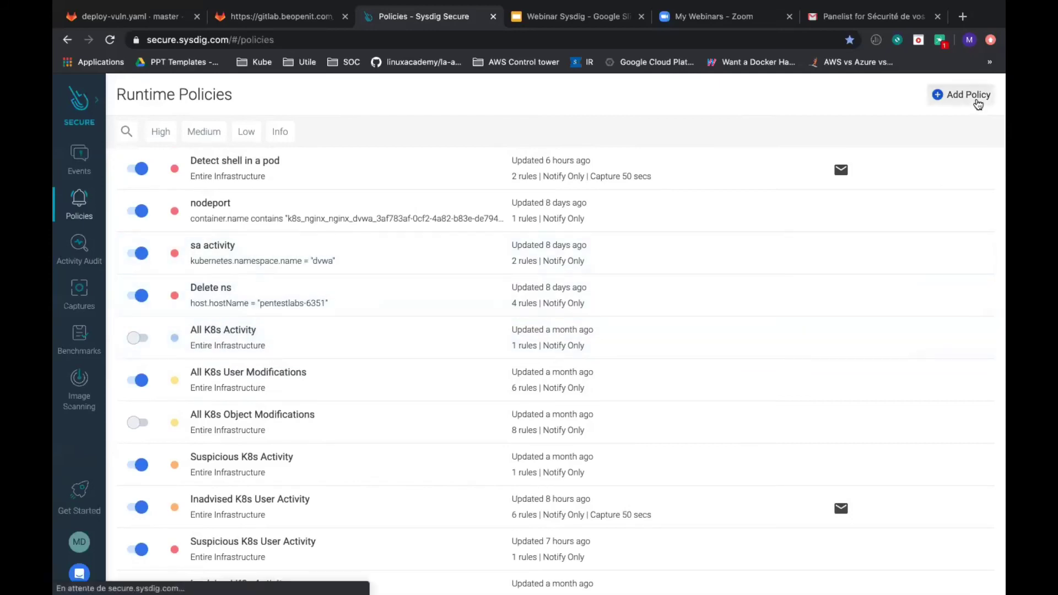
Start a new runtime policy, browse the rules available for import from the Rules Library, and return to the runtime policies without saving
left_click(978, 104)
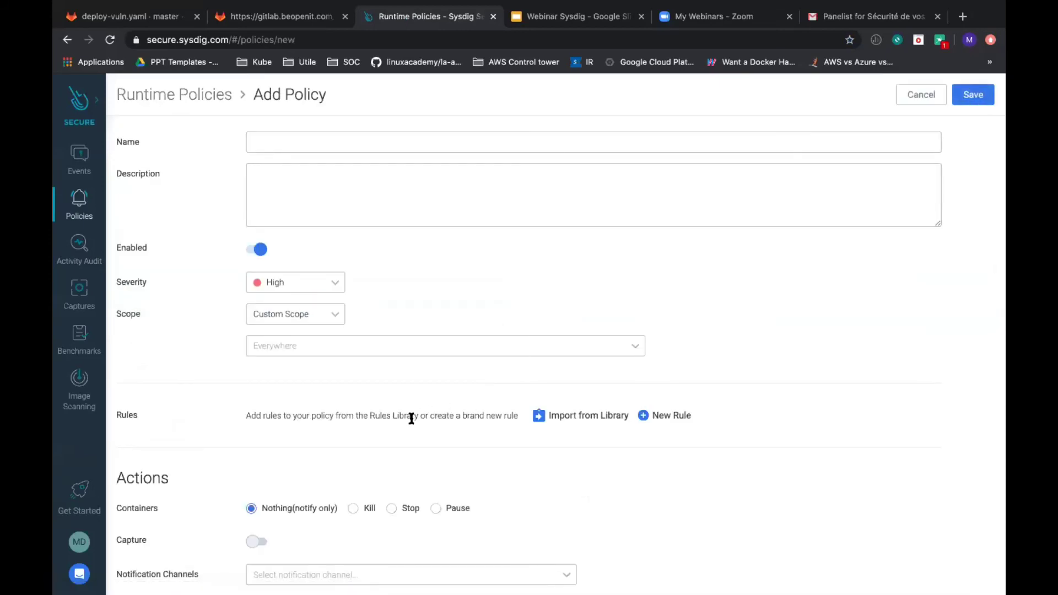
left_click(591, 420)
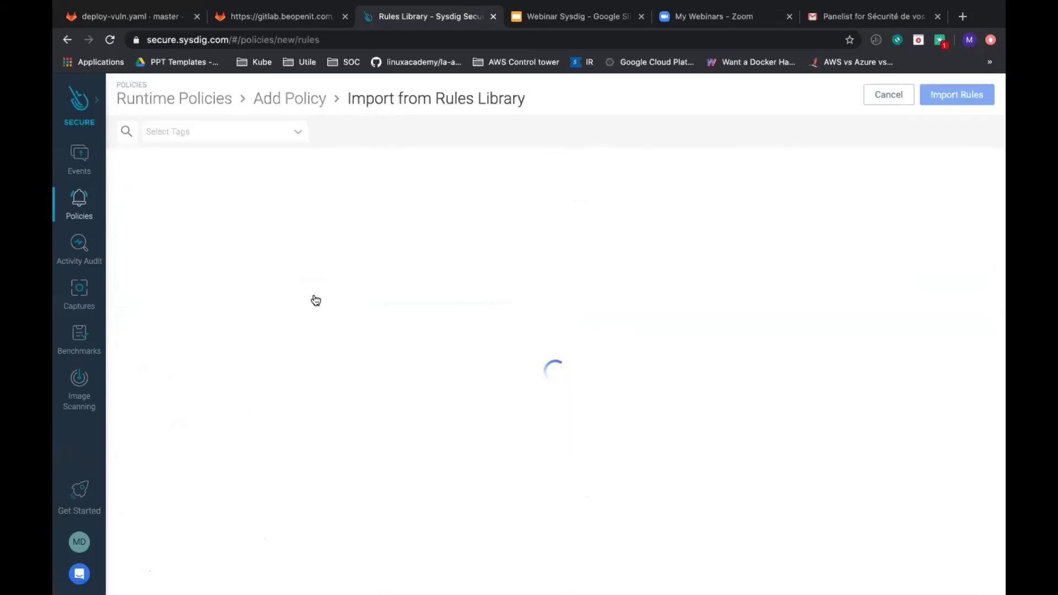
scroll(216, 408, "down", 2)
scroll(216, 408, "up", 2)
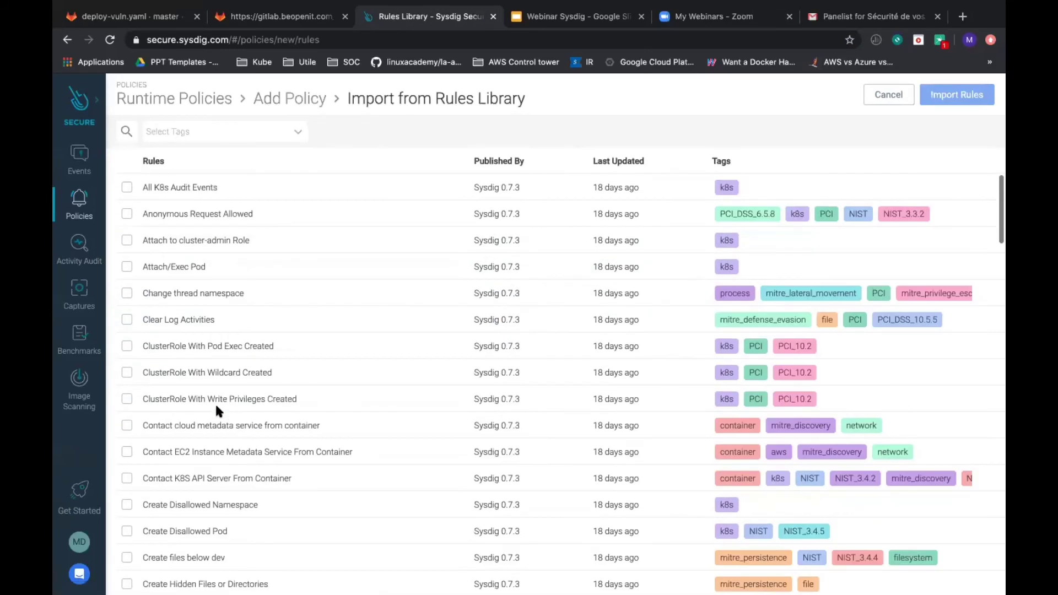
scroll(216, 408, "down", 2)
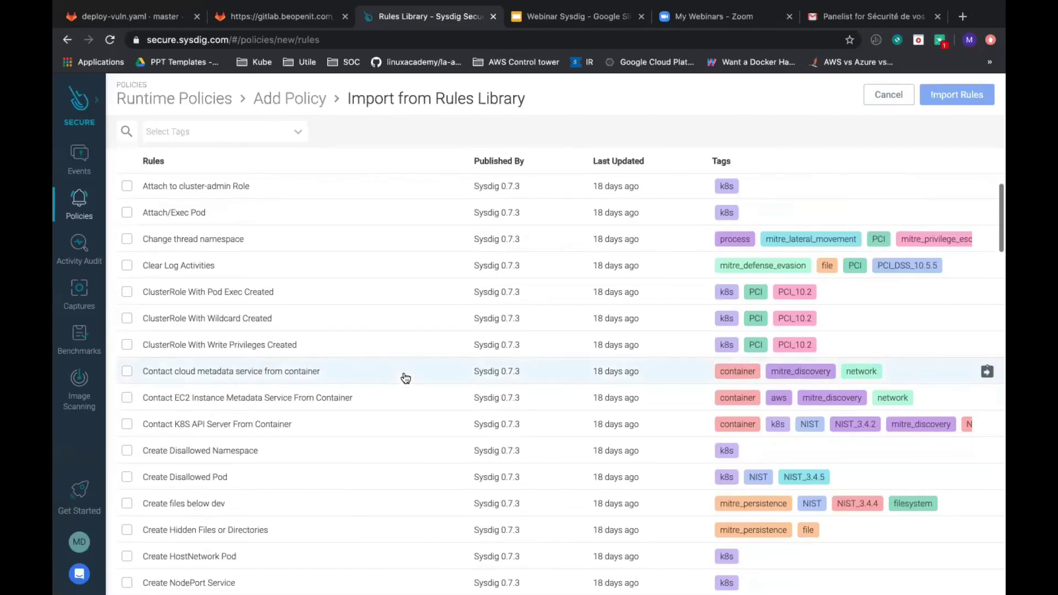
scroll(524, 307, "up", 2)
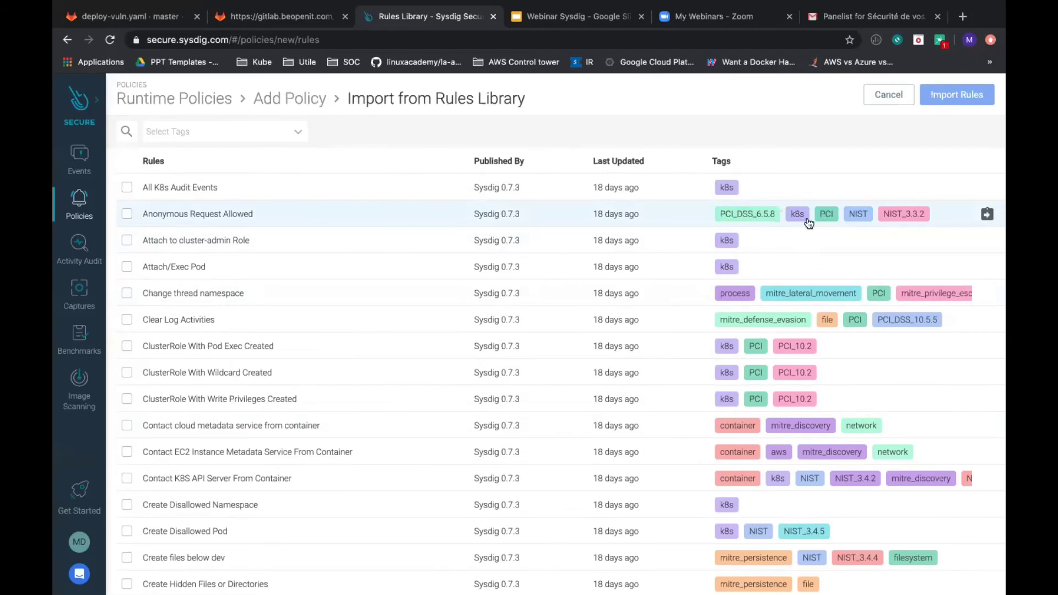
scroll(762, 376, "down", 1)
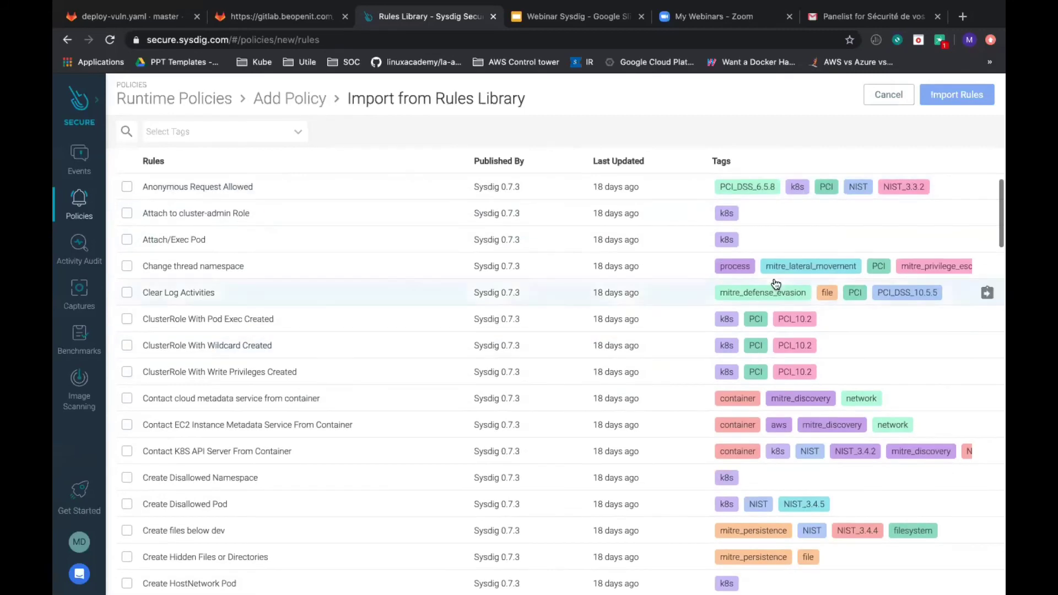
scroll(522, 392, "down", 20)
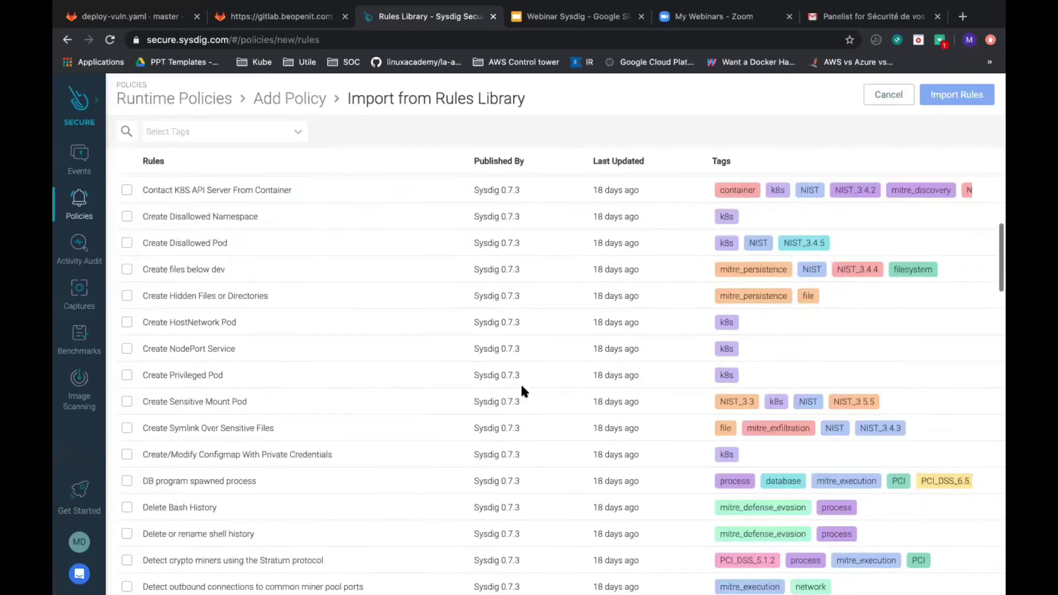
scroll(522, 393, "up", 16)
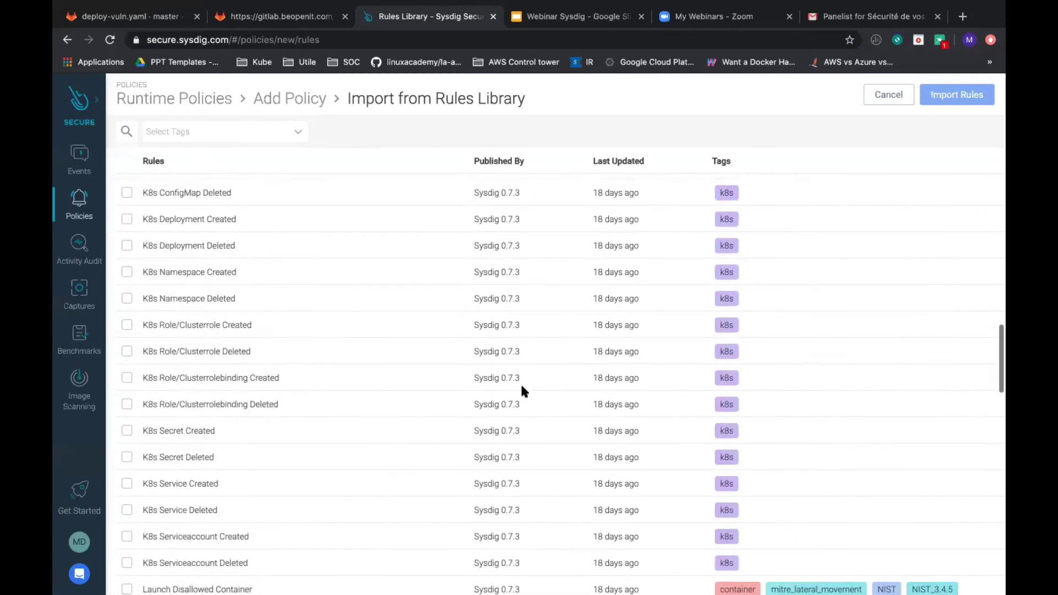
mouse_move(79, 209)
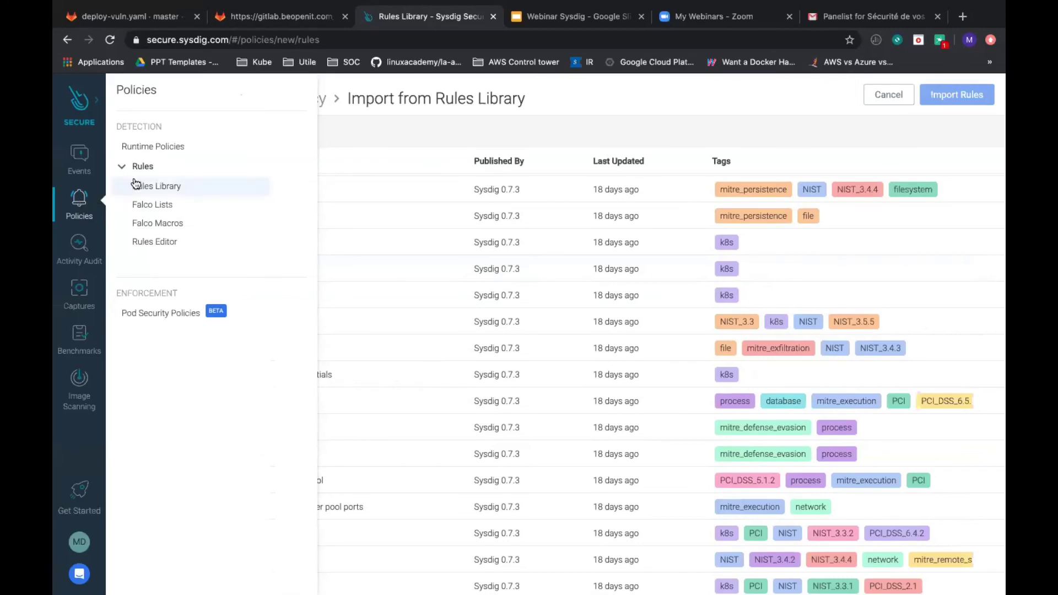
left_click(148, 146)
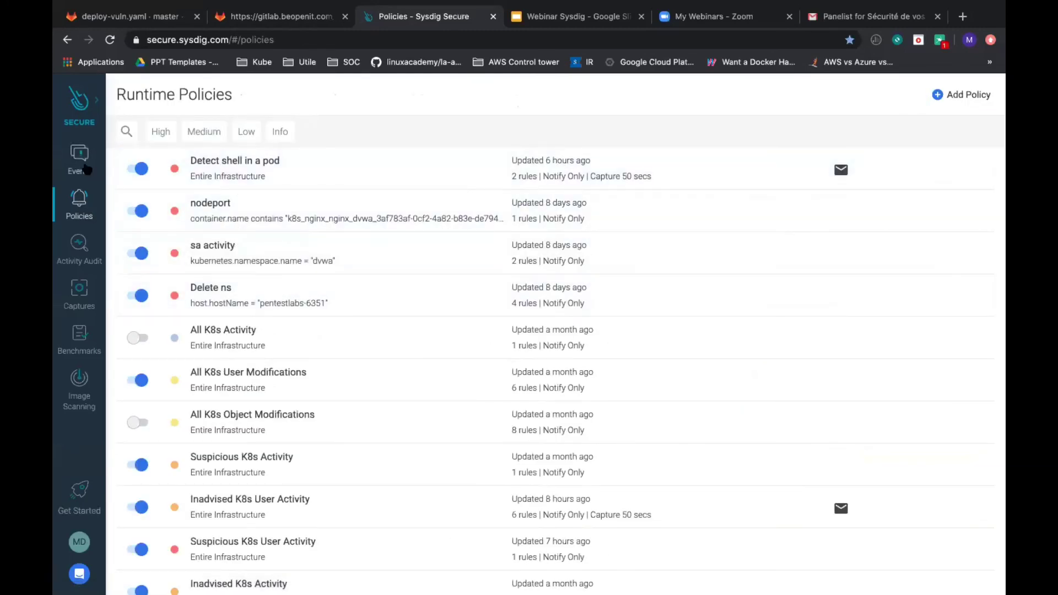
Open the latest policy event for the vuln pod and view its triggered policy Suspicious Container Activity like Shell in a pod/container
left_click(85, 168)
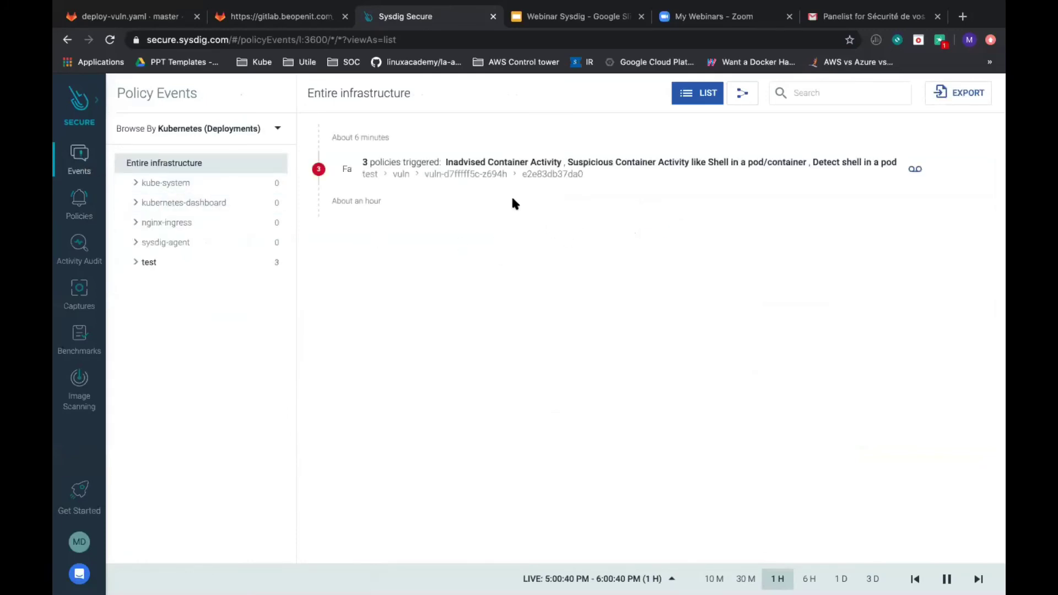
left_click(553, 167)
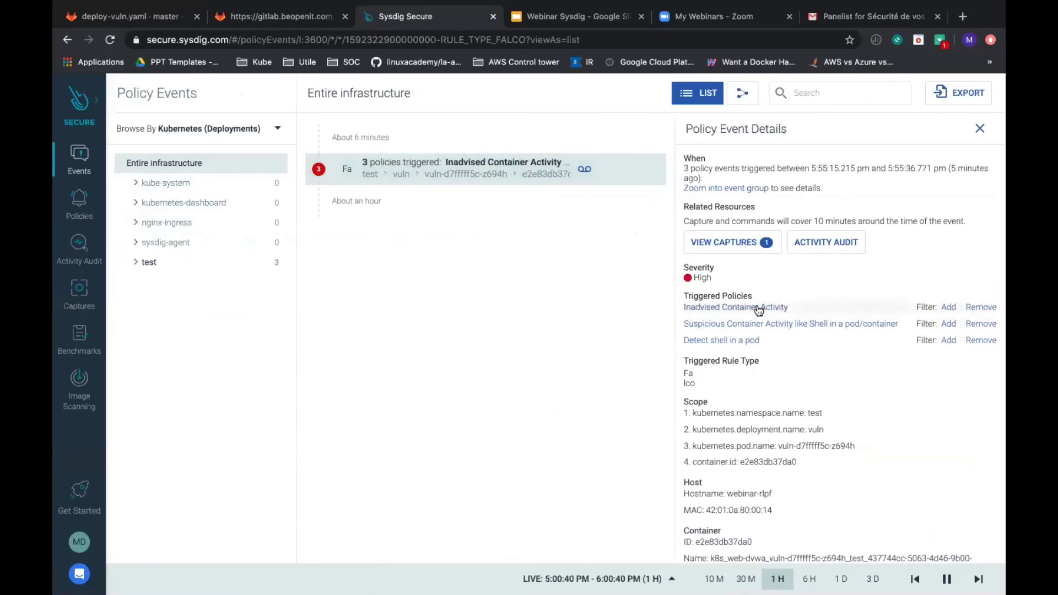
left_click(788, 325)
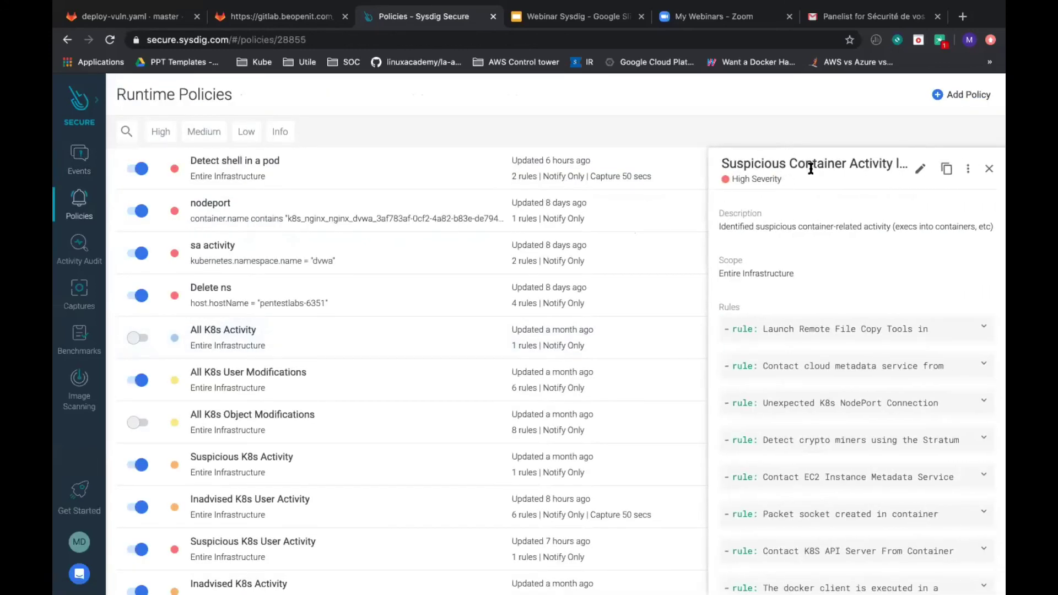
Review the policy's rules, action and notification channel, expand the Terminal shell in container rule to read its condition, and close the policy details
scroll(809, 296, "down", 5)
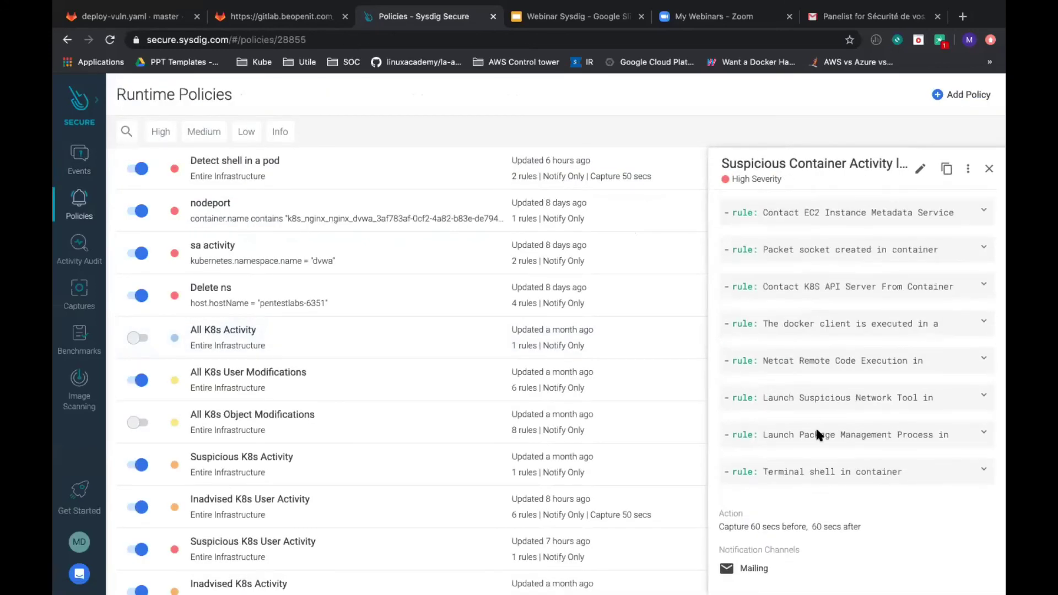
scroll(824, 490, "up", 1)
scroll(823, 490, "down", 1)
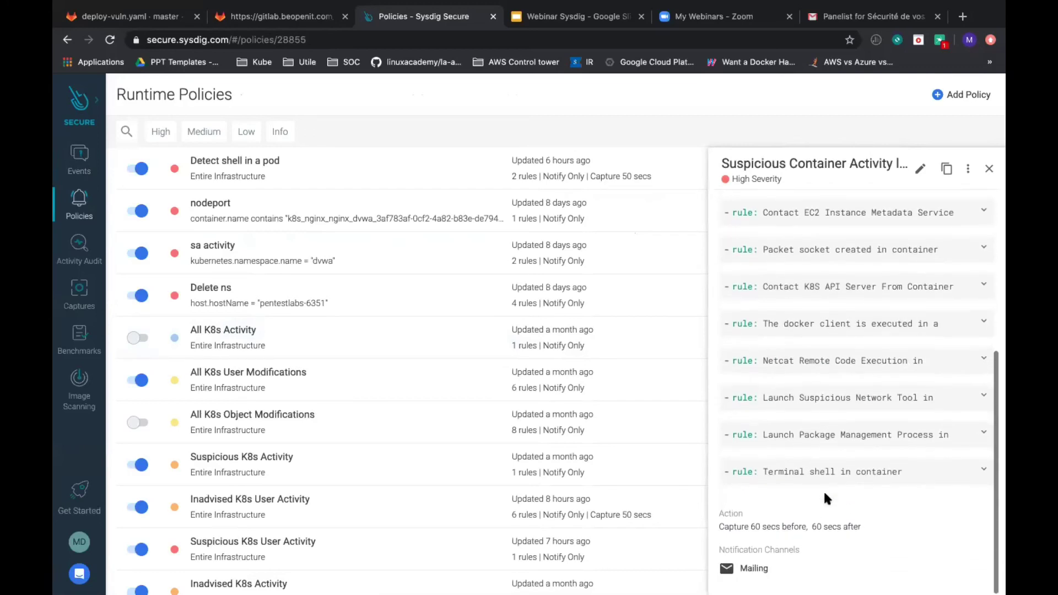
scroll(828, 527, "up", 5)
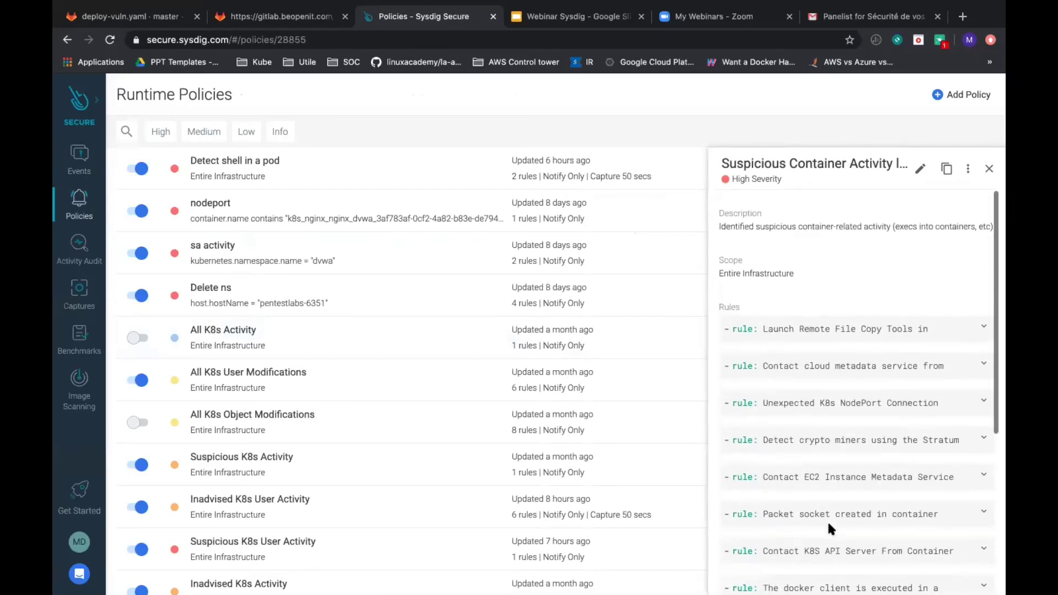
scroll(842, 540, "down", 4)
scroll(841, 533, "down", 2)
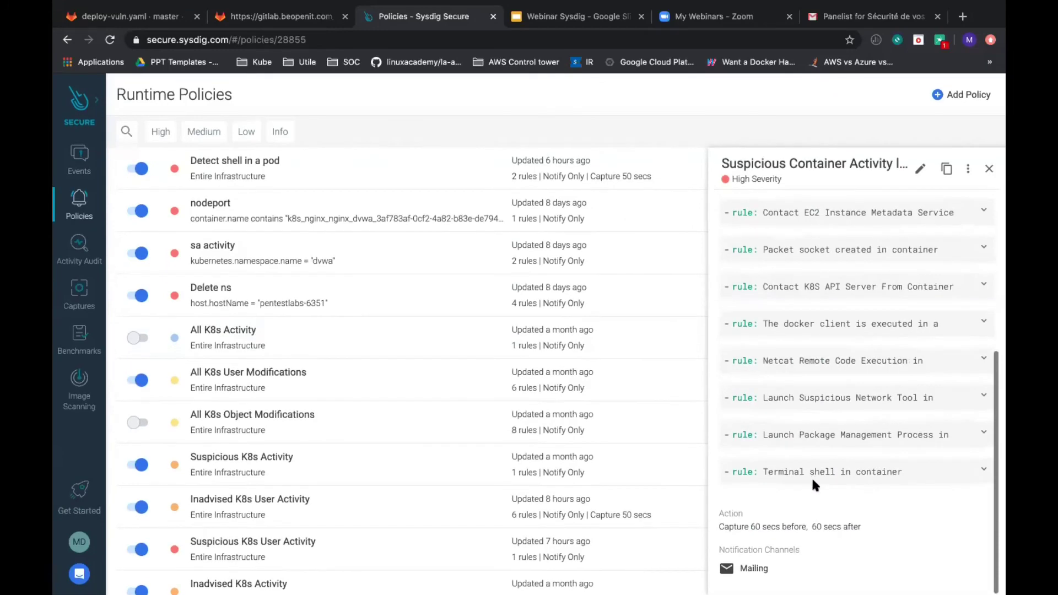
left_click(984, 472)
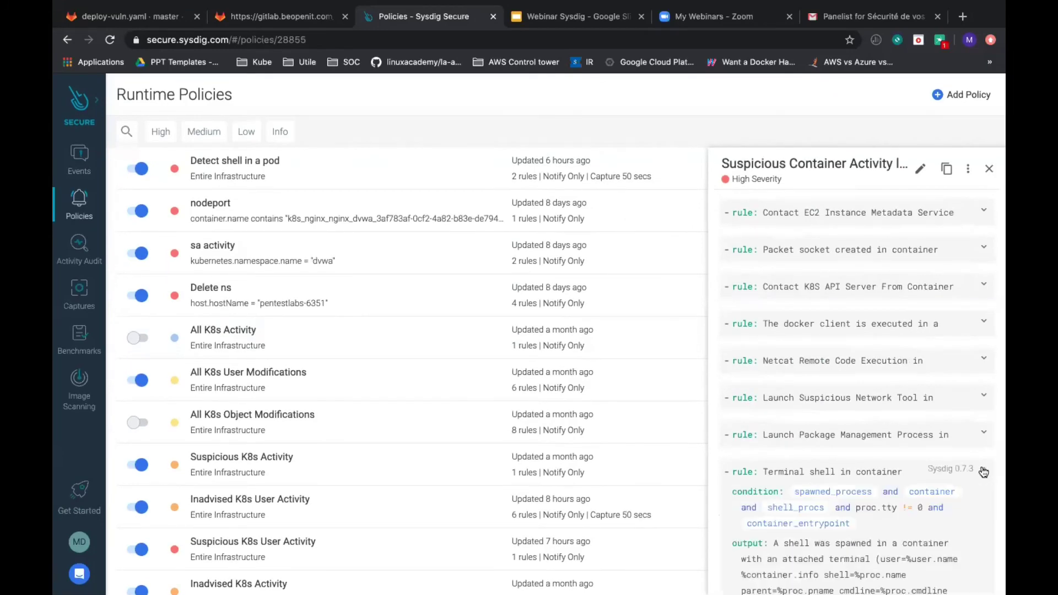
scroll(956, 538, "down", 2)
scroll(924, 248, "up", 4)
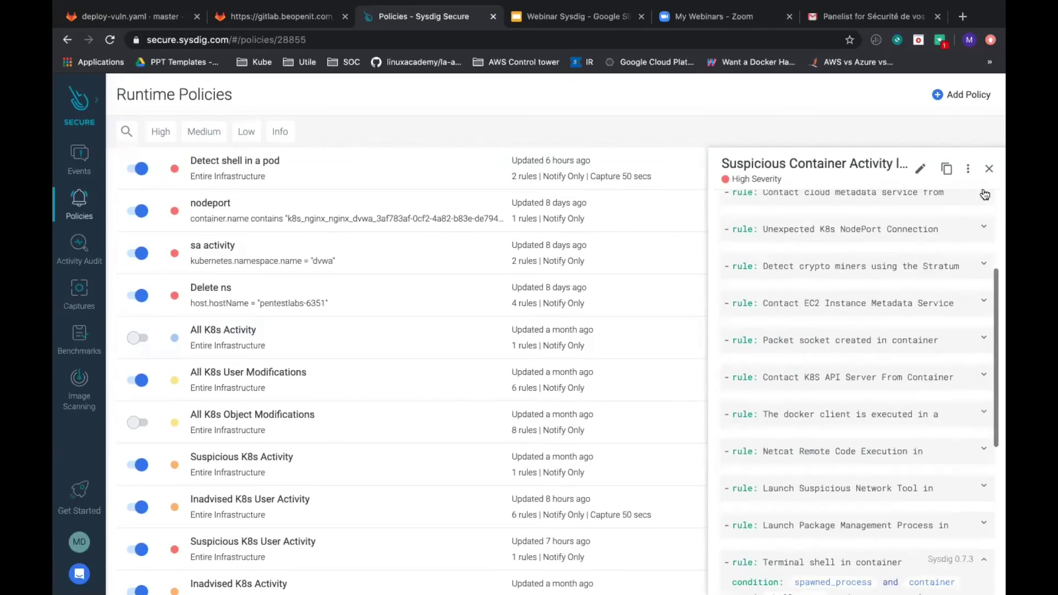
left_click(989, 168)
Return to the policy event details and highlight the namespace, deployment, pod name and container ID in its scope
left_click(78, 160)
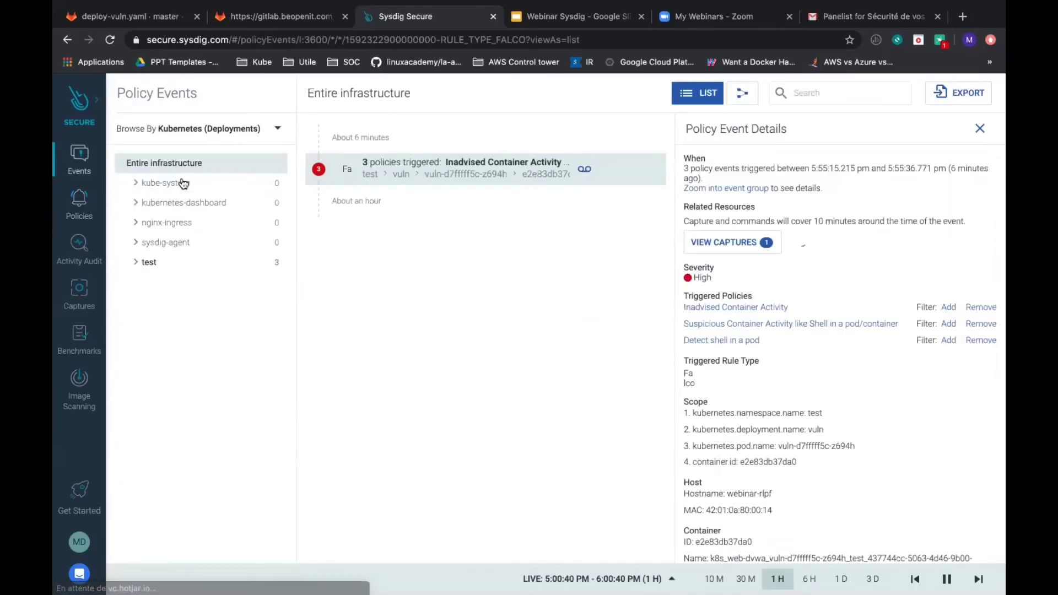
scroll(799, 318, "down", 2)
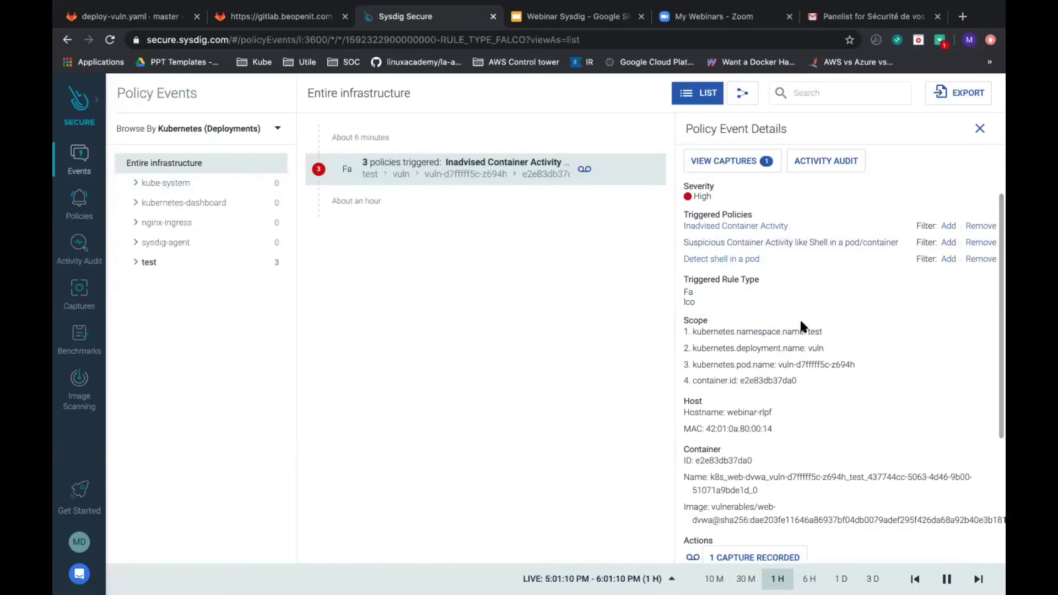
scroll(799, 318, "up", 2)
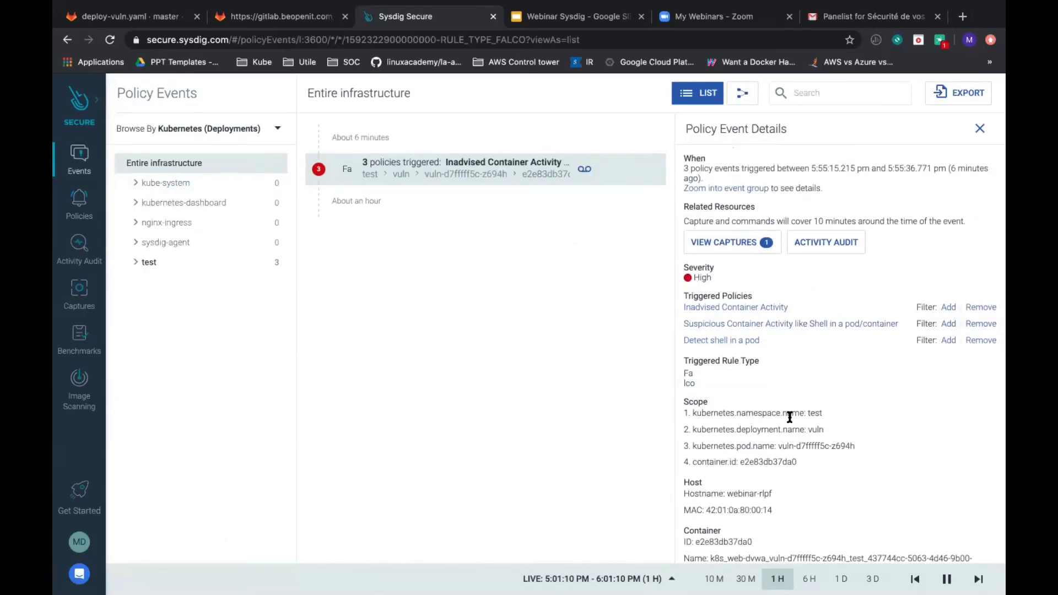
double_click(818, 413)
left_click(819, 413)
double_click(816, 429)
double_click(809, 447)
double_click(768, 462)
scroll(770, 460, "down", 3)
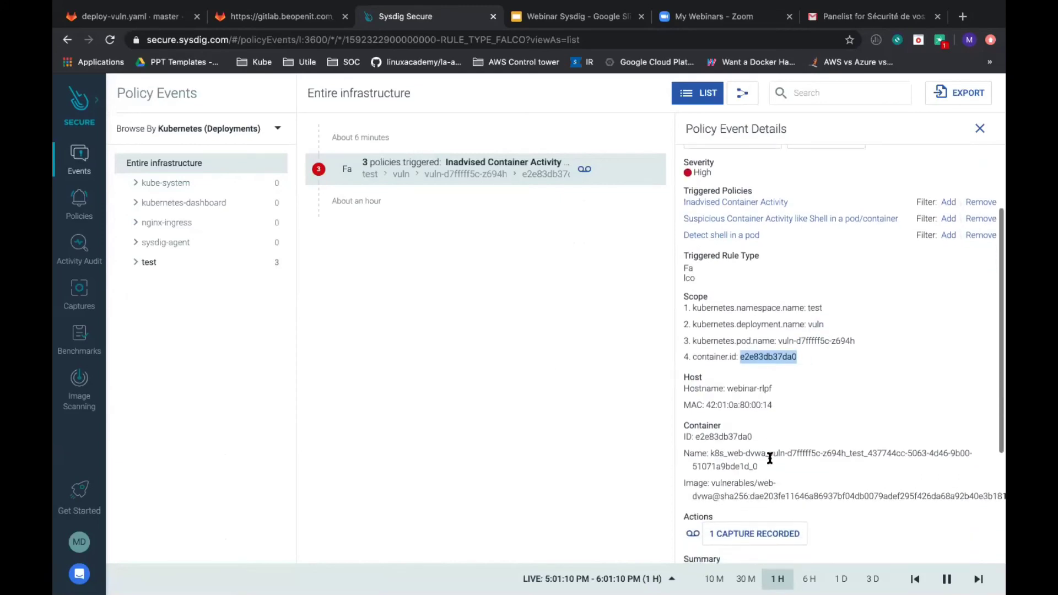
Check the event's recorded actions, view the captures related to it, and go back to the event details
scroll(770, 461, "down", 1)
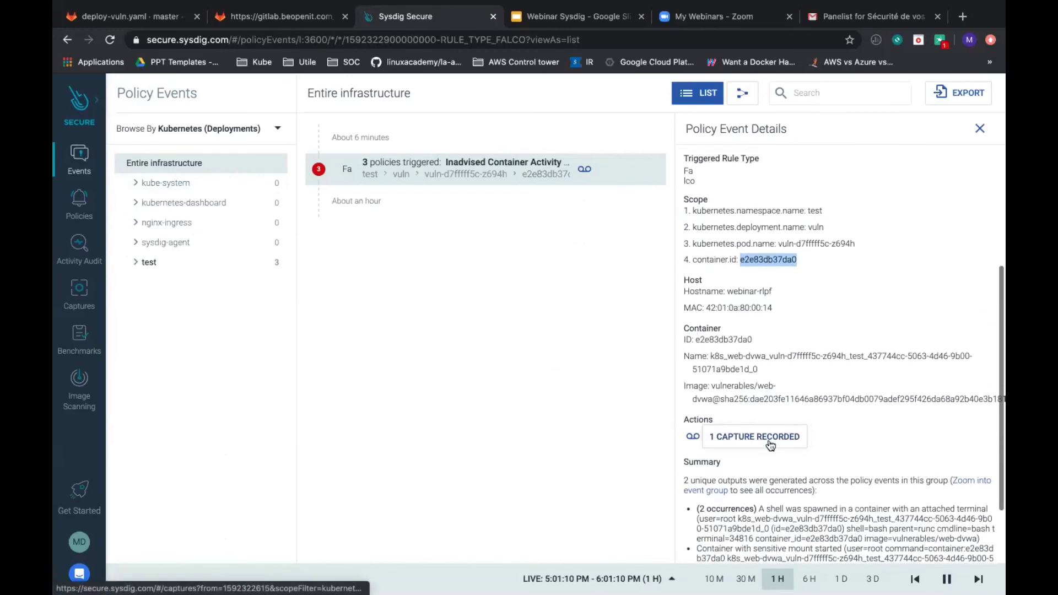
scroll(769, 441, "up", 4)
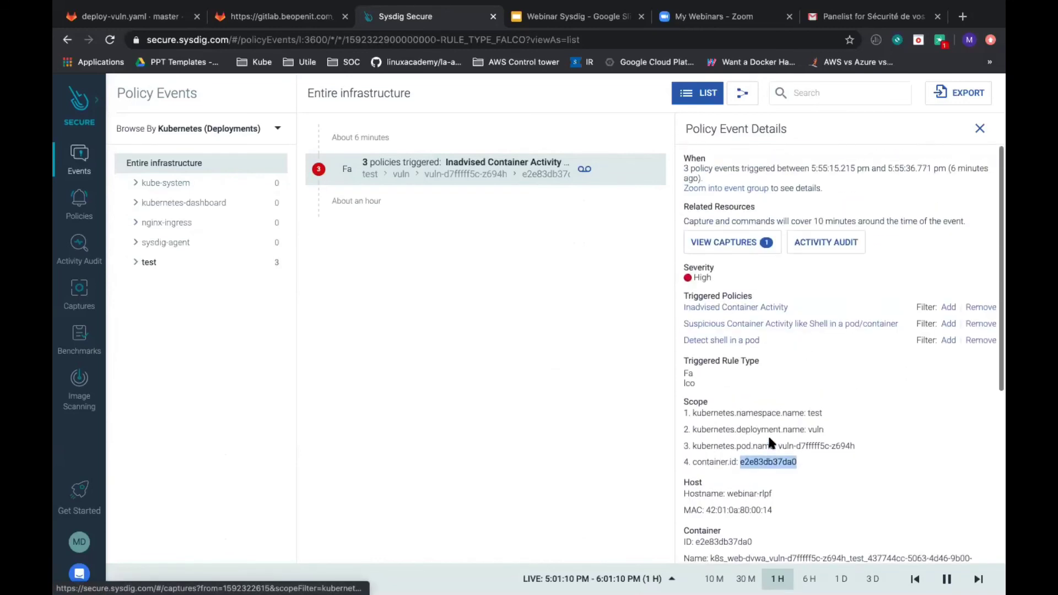
left_click(748, 241)
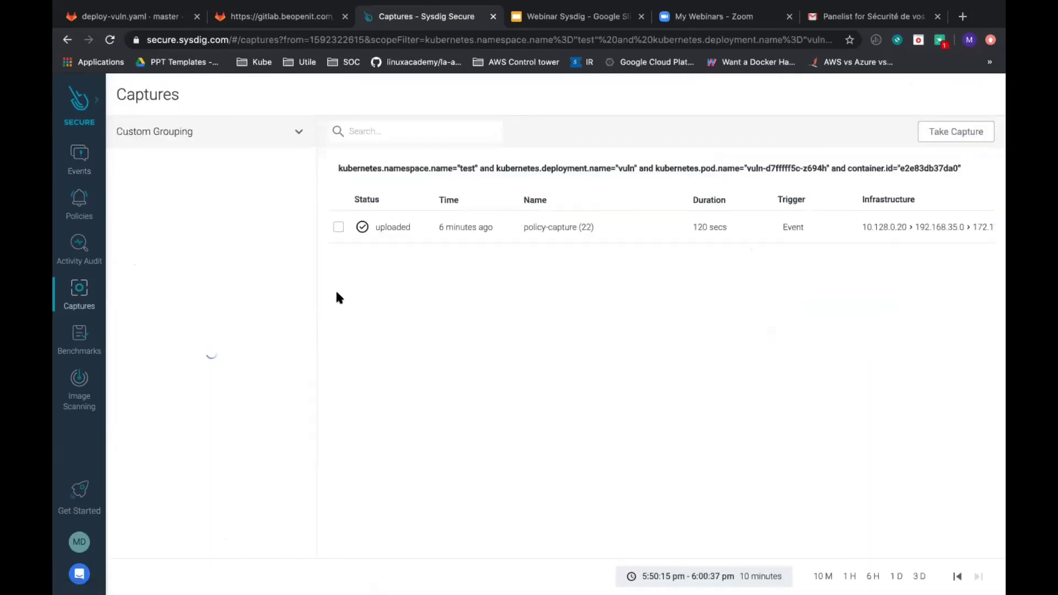
scroll(317, 287, "left", 5)
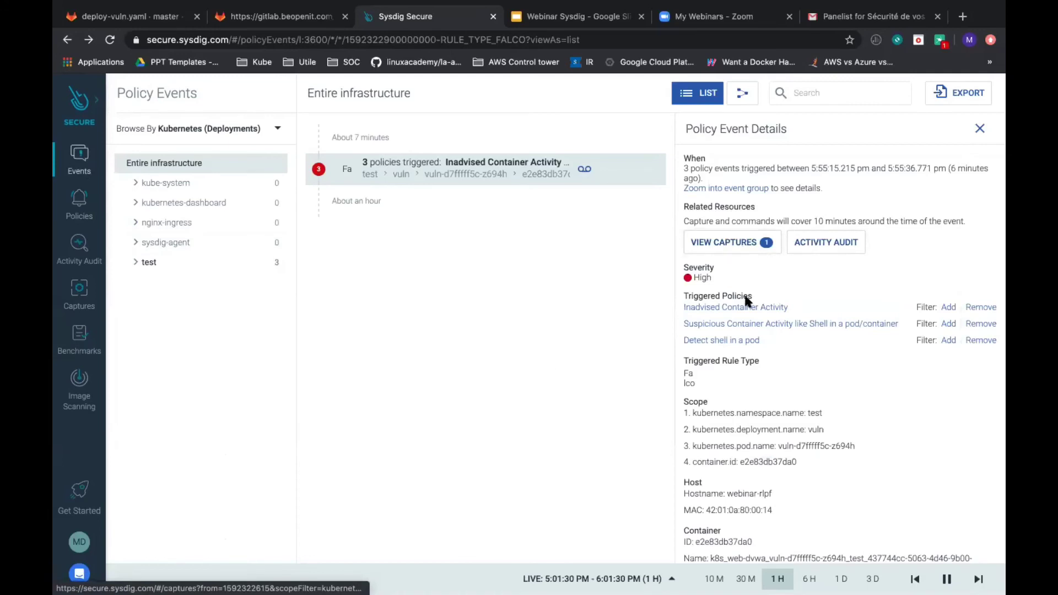
Open the triggered Suspicious Container Activity policy for editing, review its scope, rules, container actions and capture settings, and cancel without changes
left_click(752, 330)
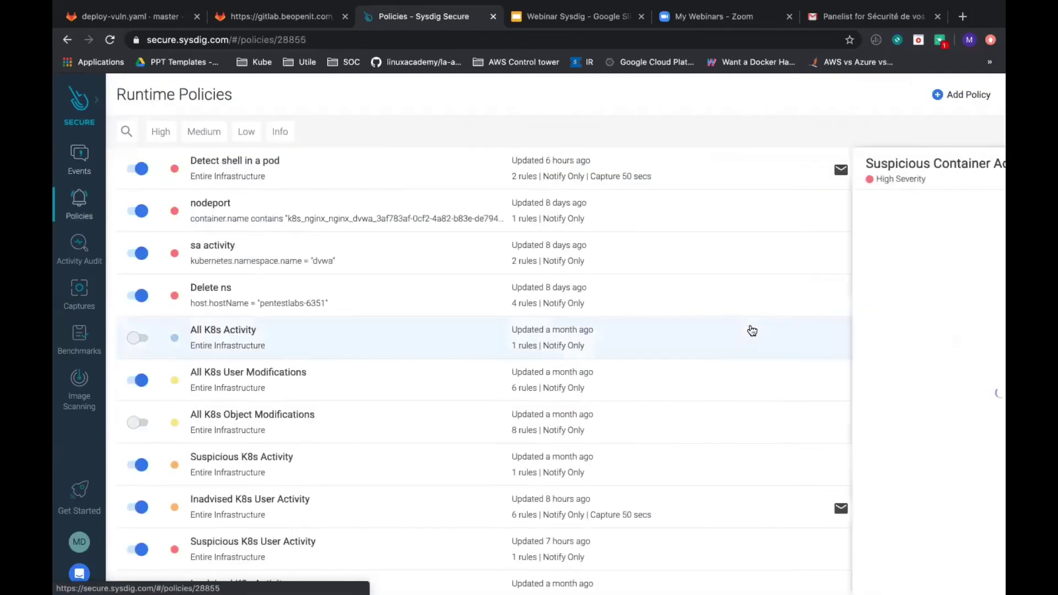
left_click(922, 175)
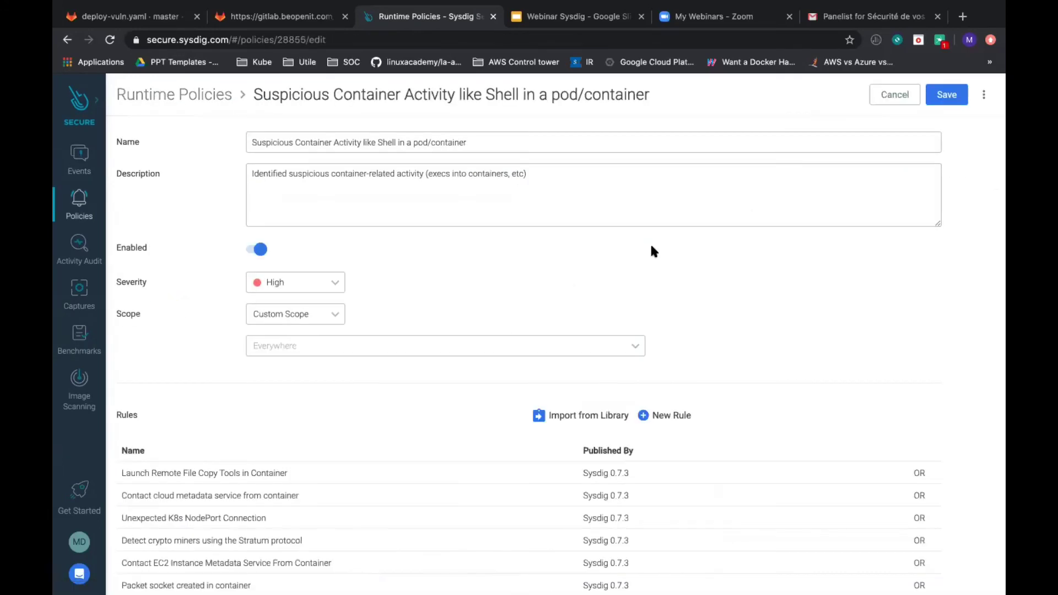
scroll(519, 327, "down", 10)
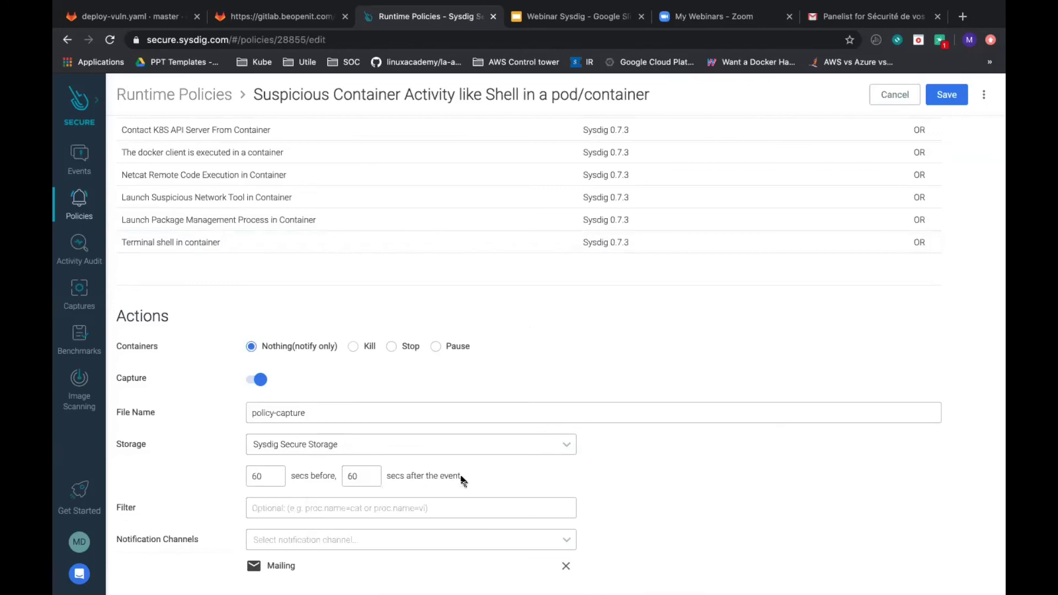
scroll(609, 405, "up", 6)
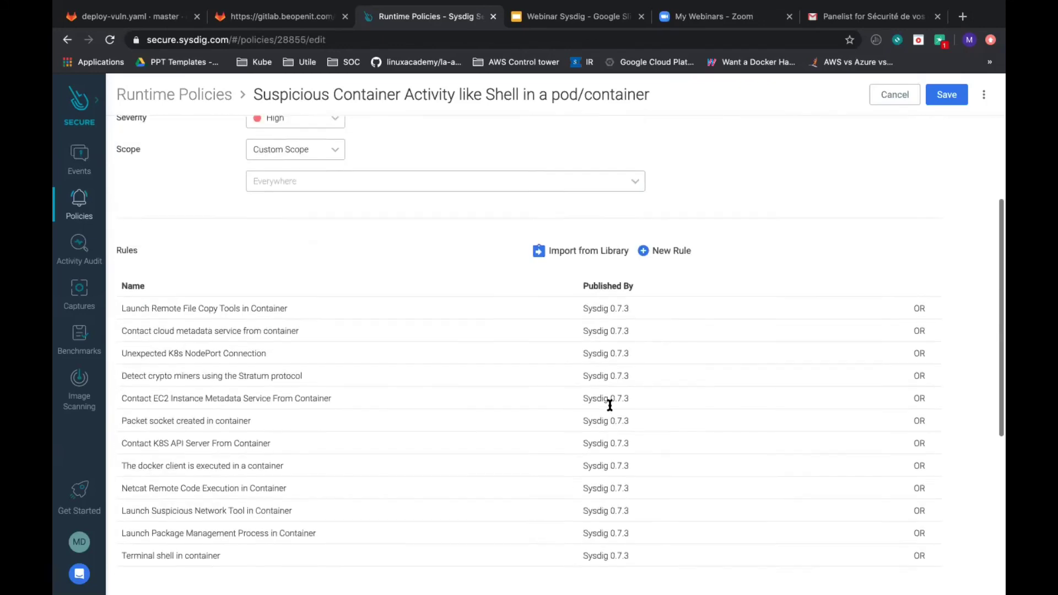
scroll(609, 408, "up", 2)
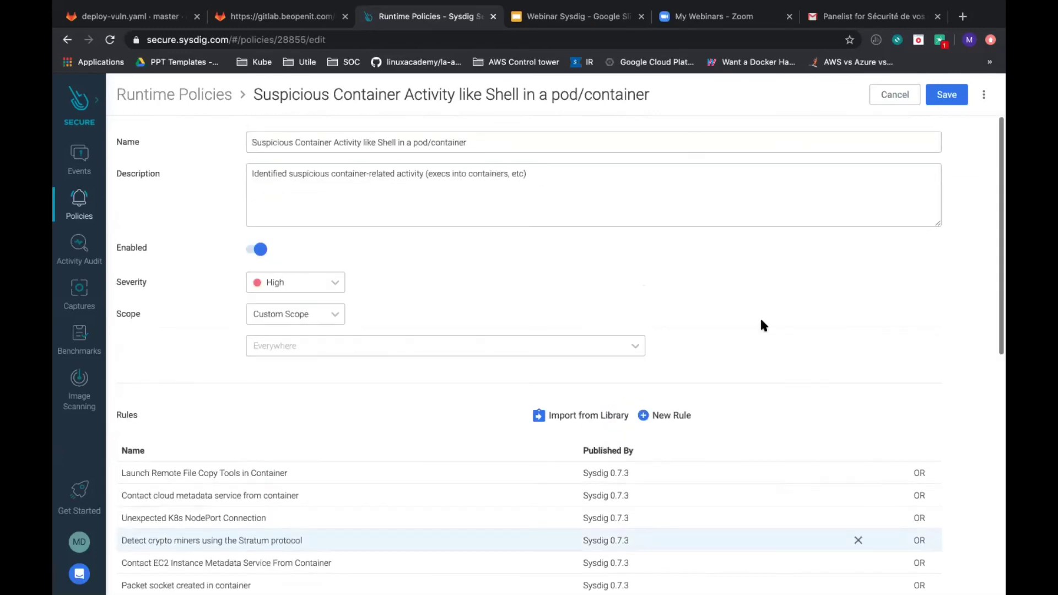
left_click(904, 95)
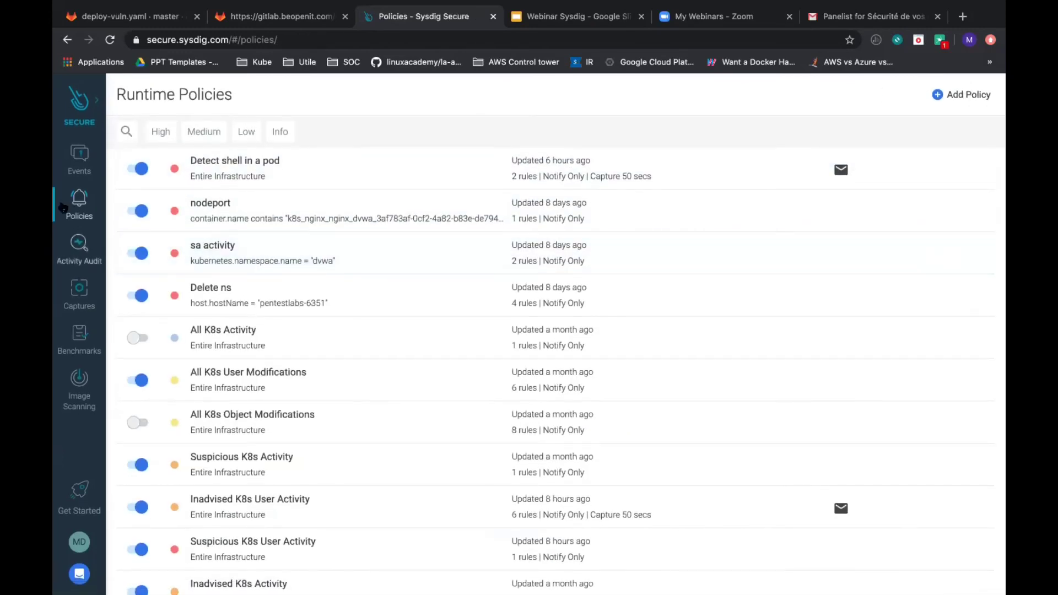
Return to the policy events and close the details of the vuln pod's event
left_click(81, 155)
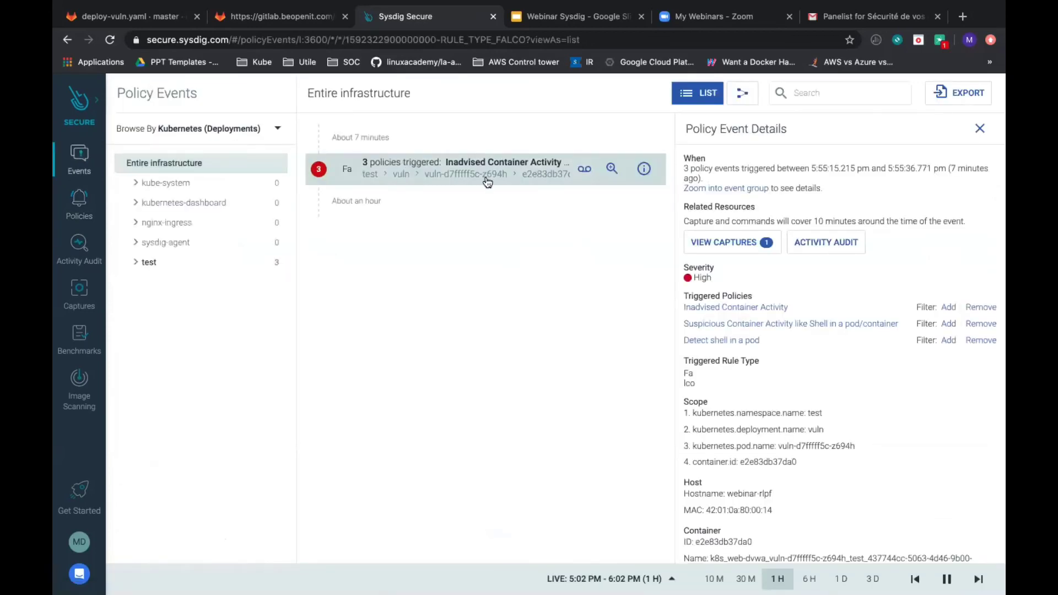
left_click(523, 171)
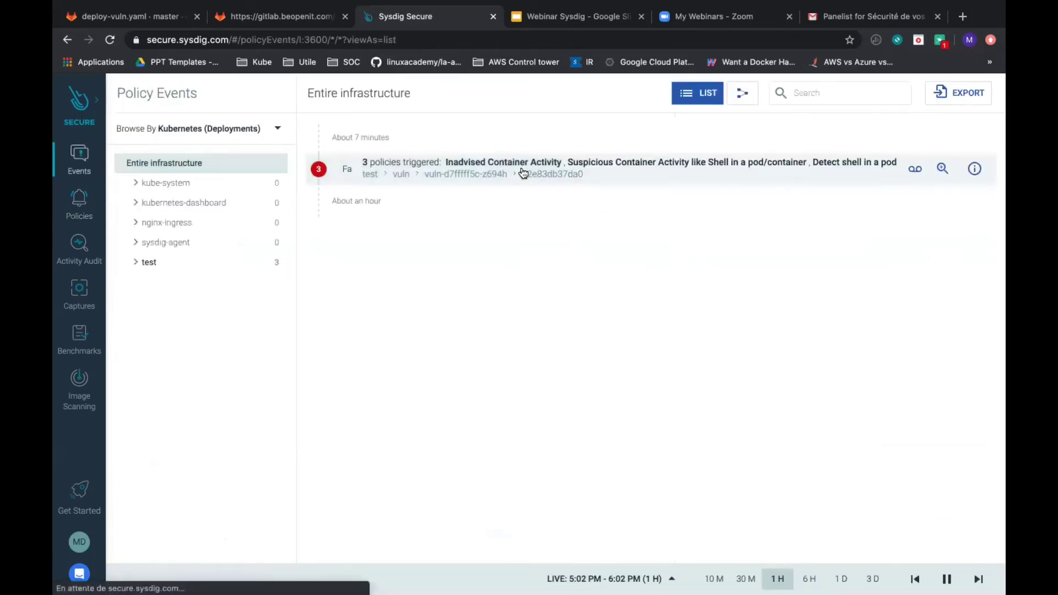
Open the Inadvised Container Activity policy from the vuln pod's event, examine its Launch Sensitive Mount Container rule, and close the policy details
left_click(668, 171)
scroll(753, 390, "down", 1)
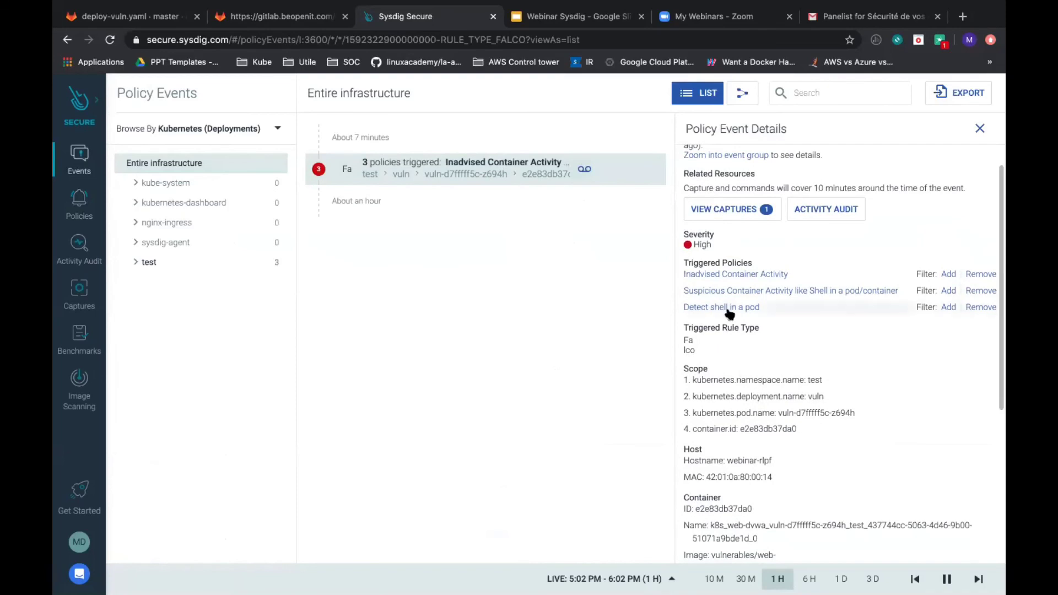
left_click(736, 274)
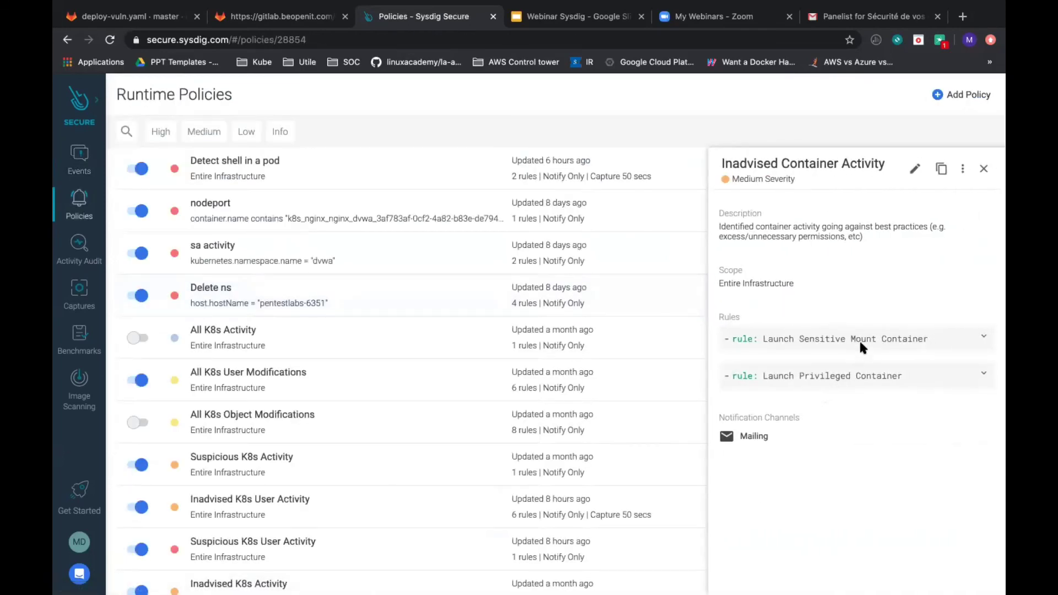
left_click(984, 339)
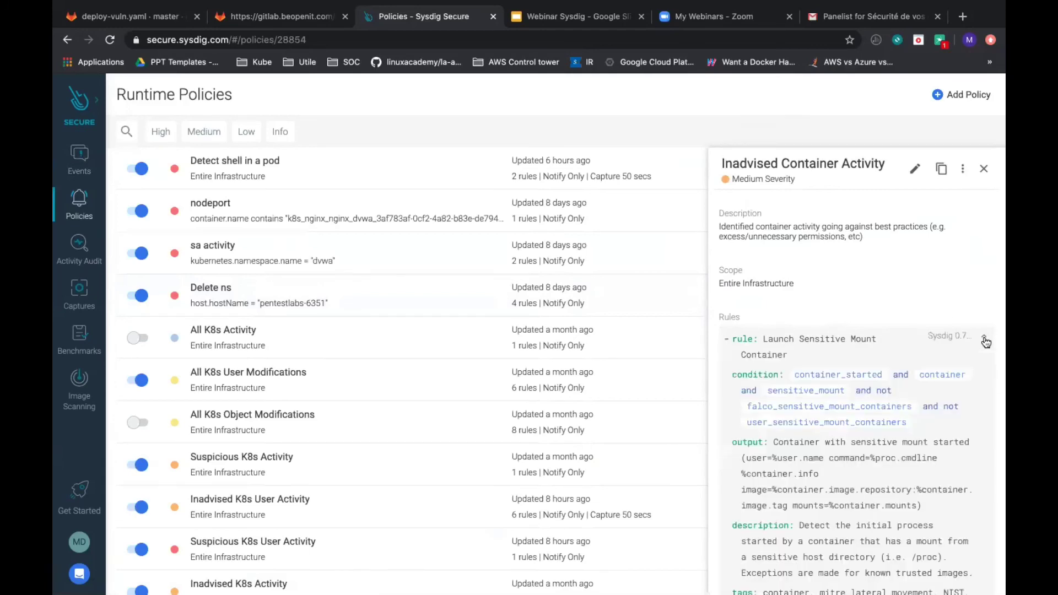
scroll(934, 457, "down", 3)
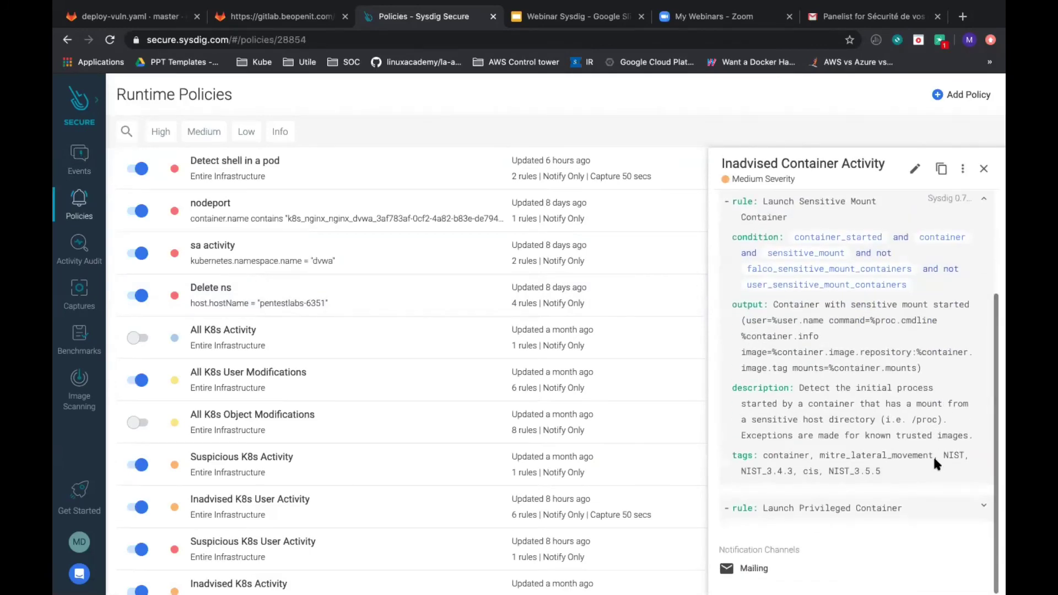
scroll(906, 399, "up", 3)
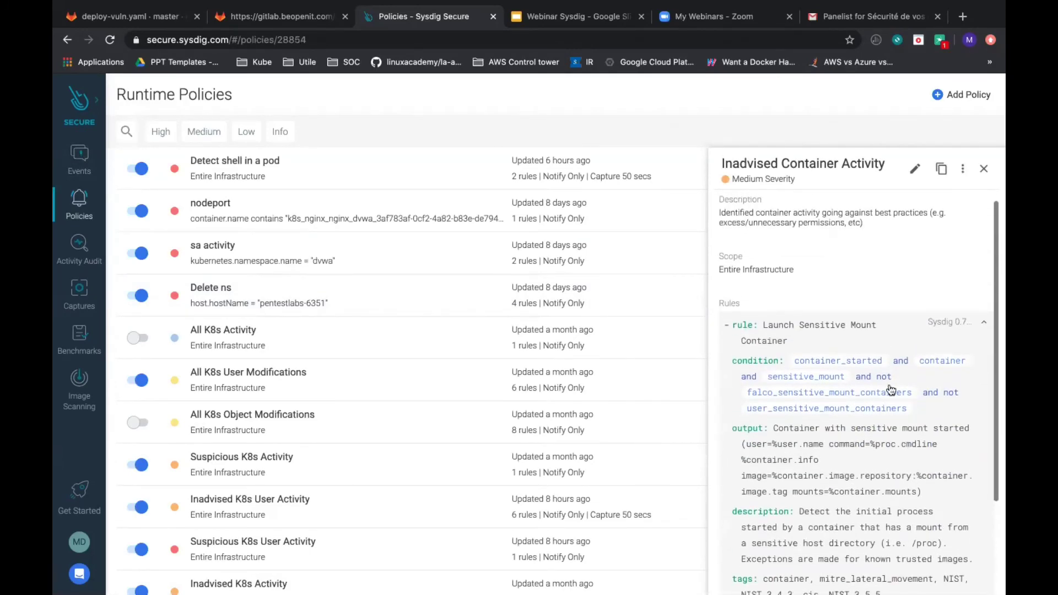
scroll(831, 361, "up", 1)
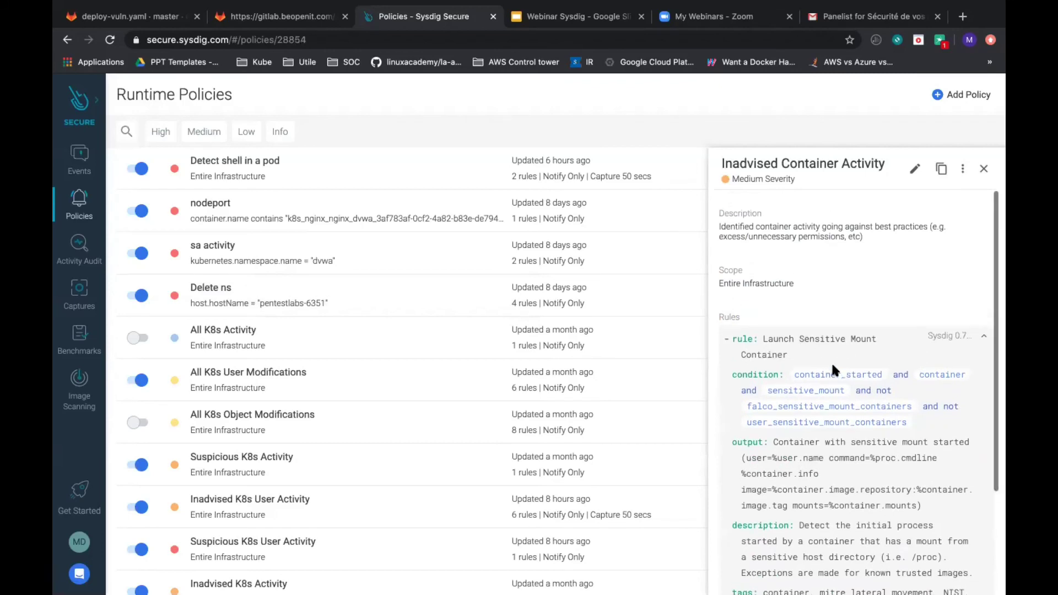
left_click(984, 170)
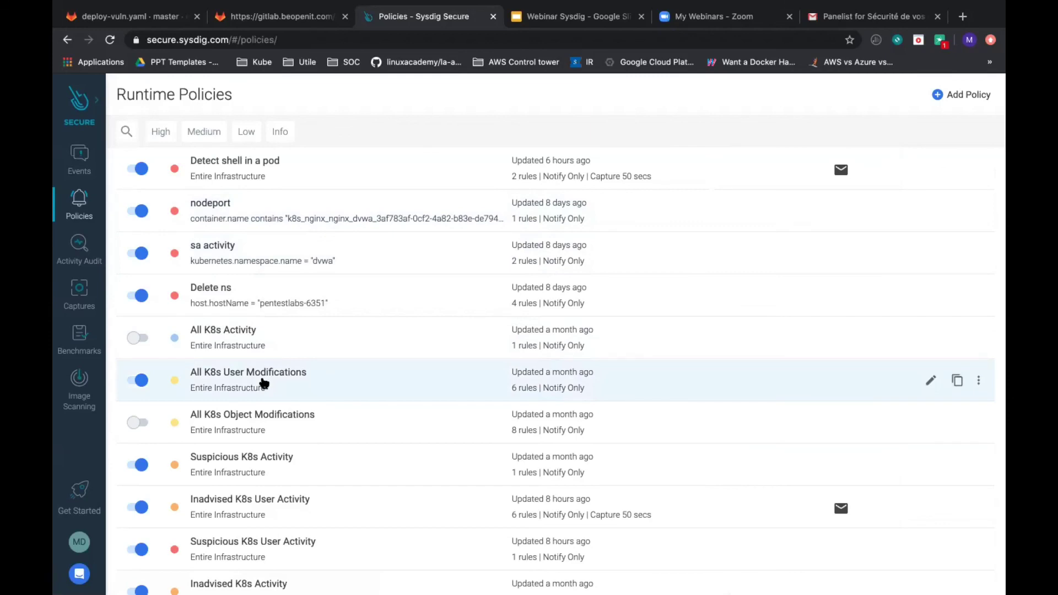
Look through the list of runtime policies and return to the policy events before switching to the desktop
scroll(264, 382, "down", 13)
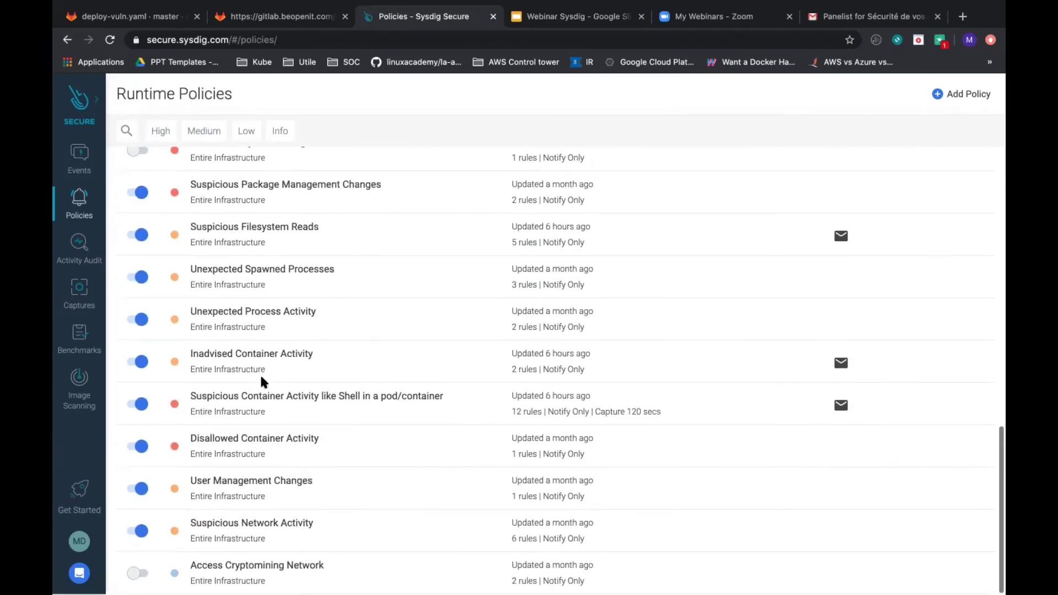
scroll(260, 375, "up", 13)
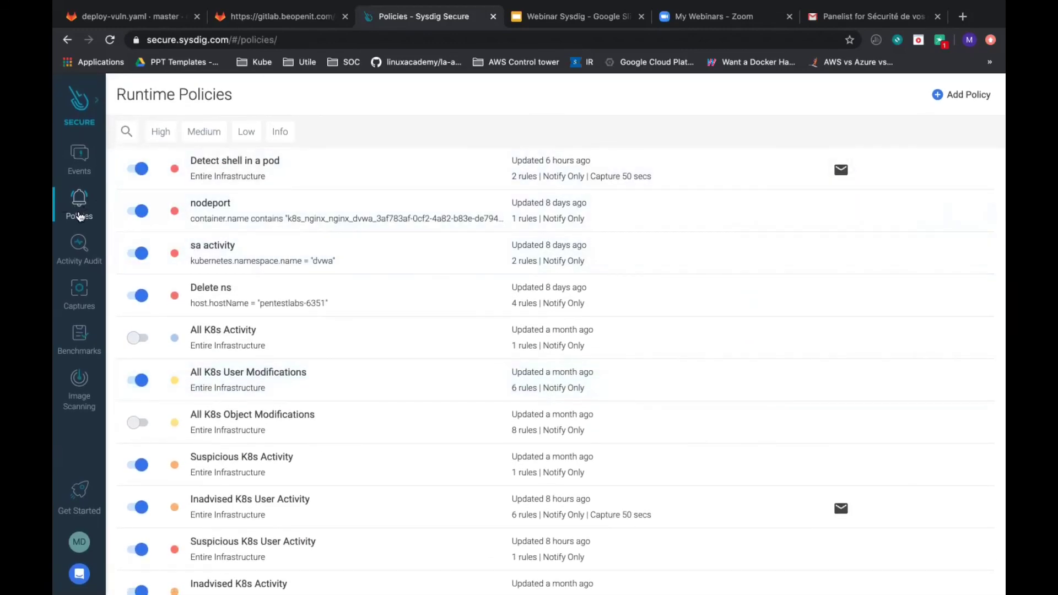
left_click(83, 153)
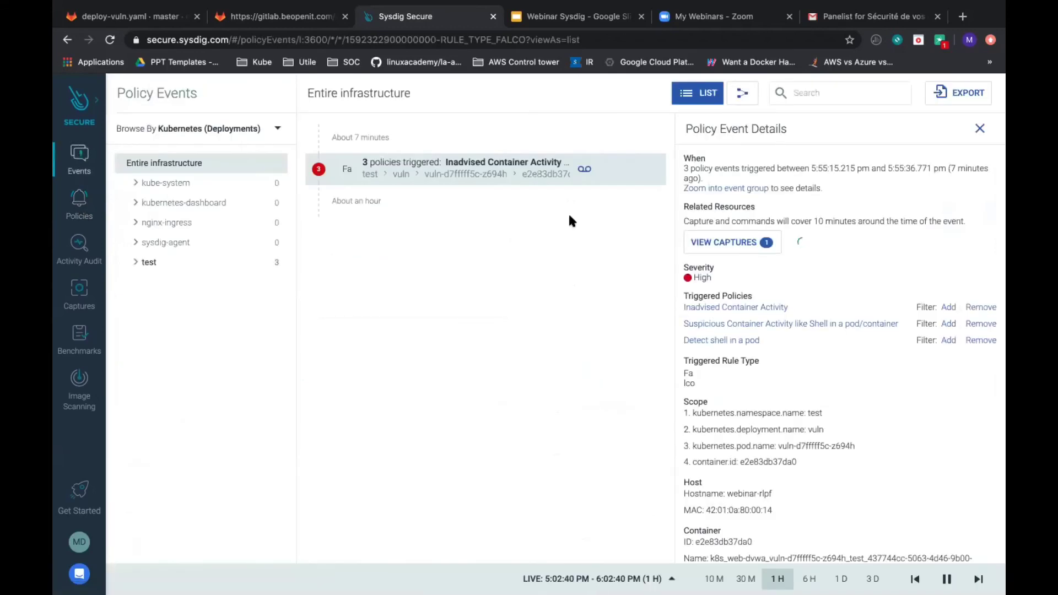
key("ctrl+Left")
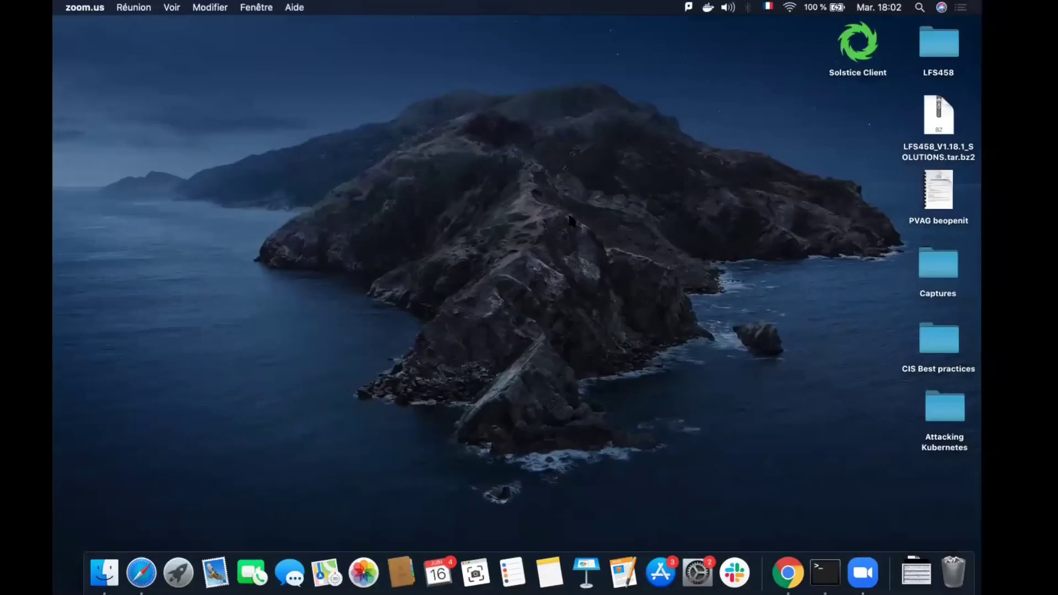
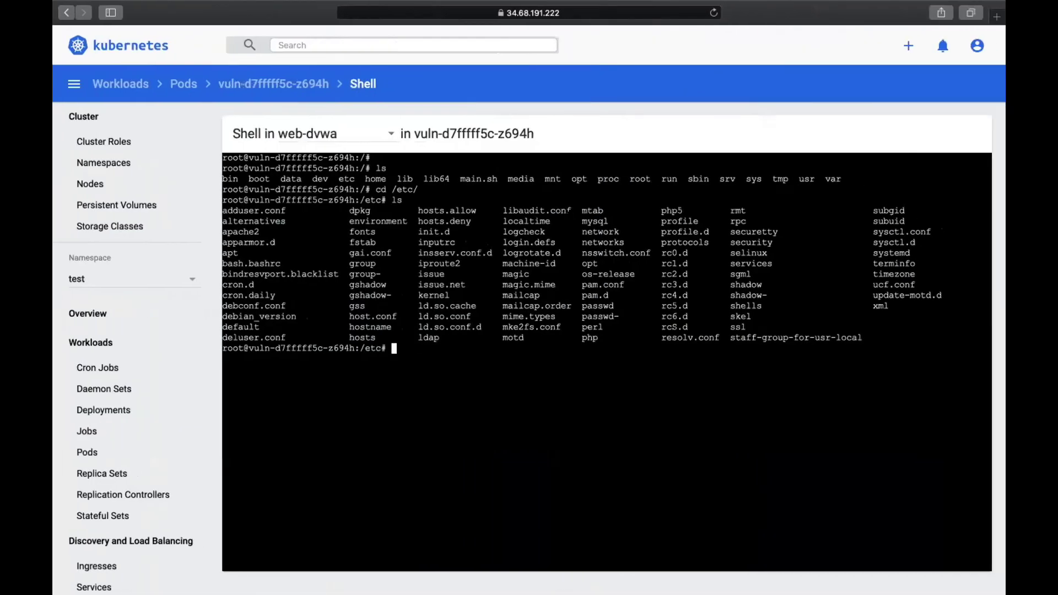
Switch to the Webinar Sysdig presentation in Google Slides in Chrome and start the slideshow from the Lessons Learned slide
key("ctrl+Right")
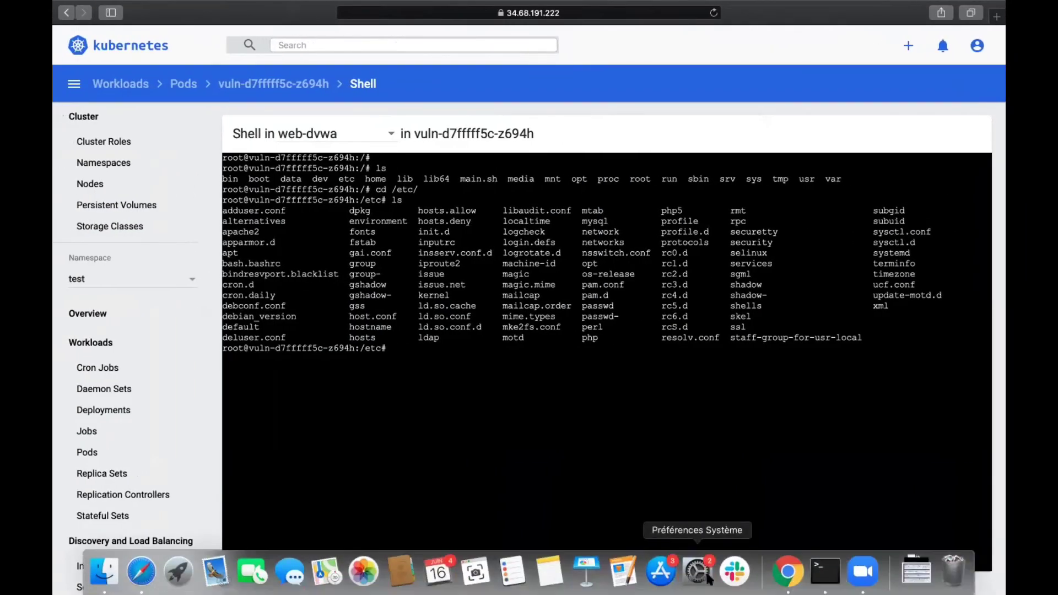
left_click(779, 576)
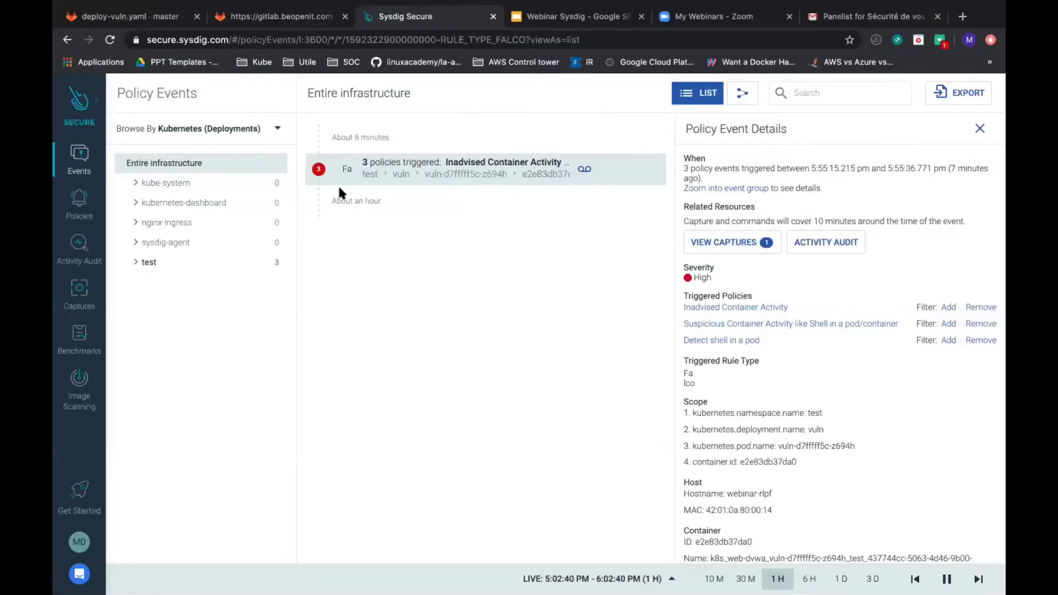
left_click(558, 17)
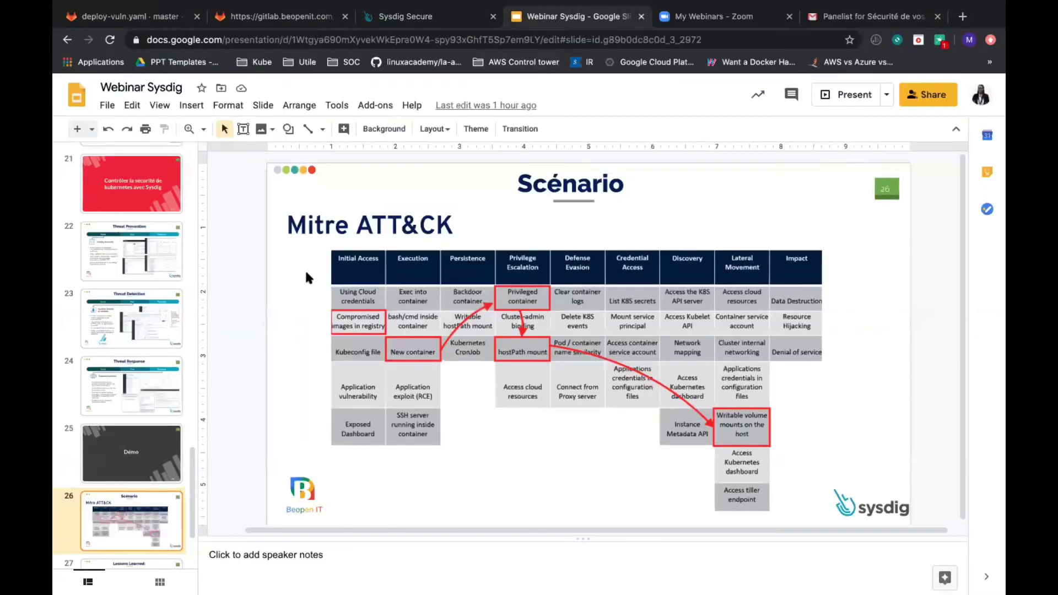
scroll(122, 524, "down", 2)
left_click(131, 483)
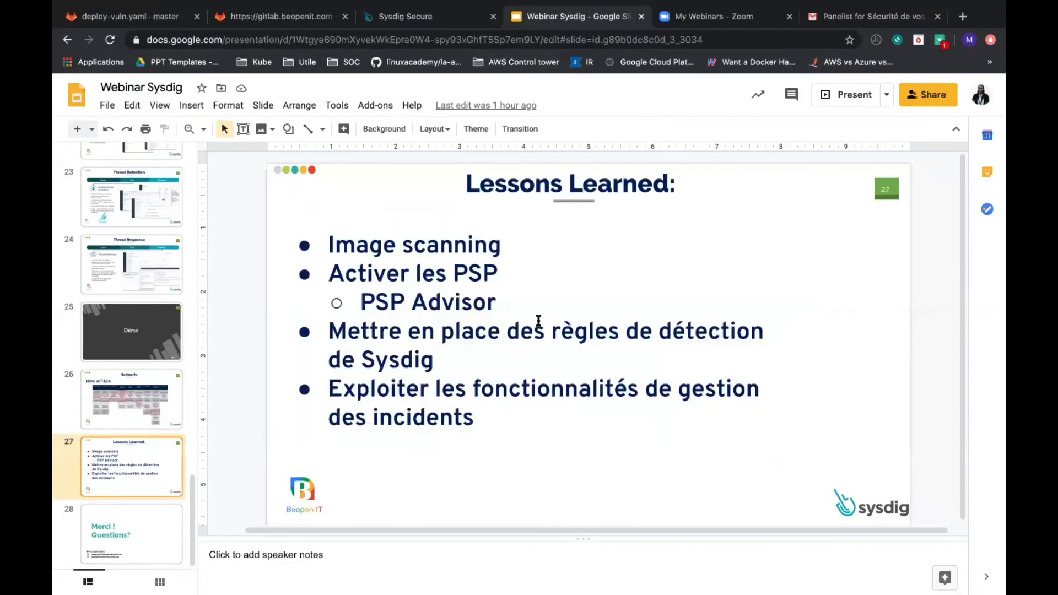
left_click(853, 102)
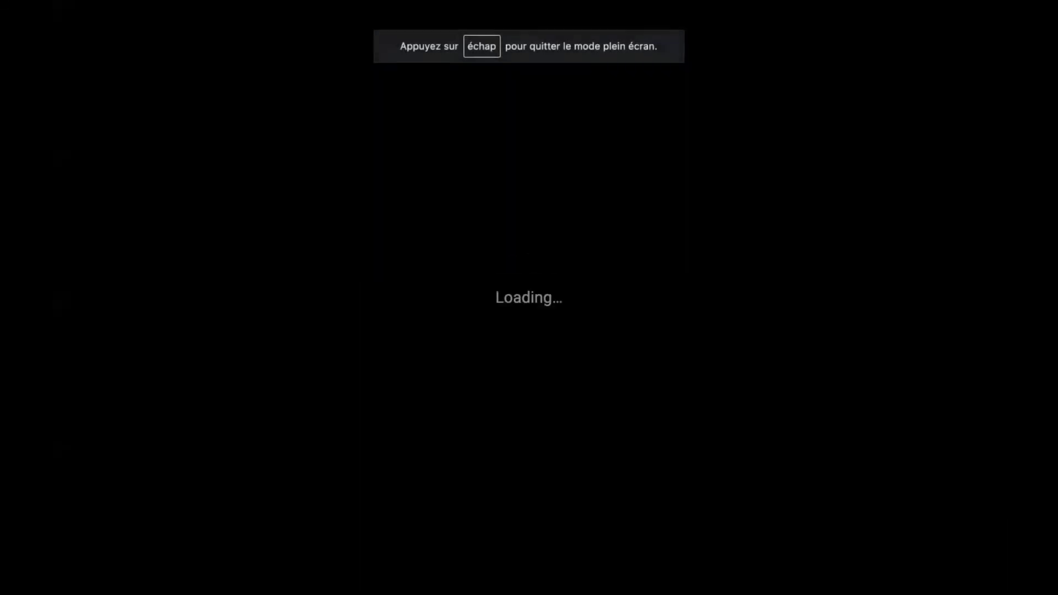